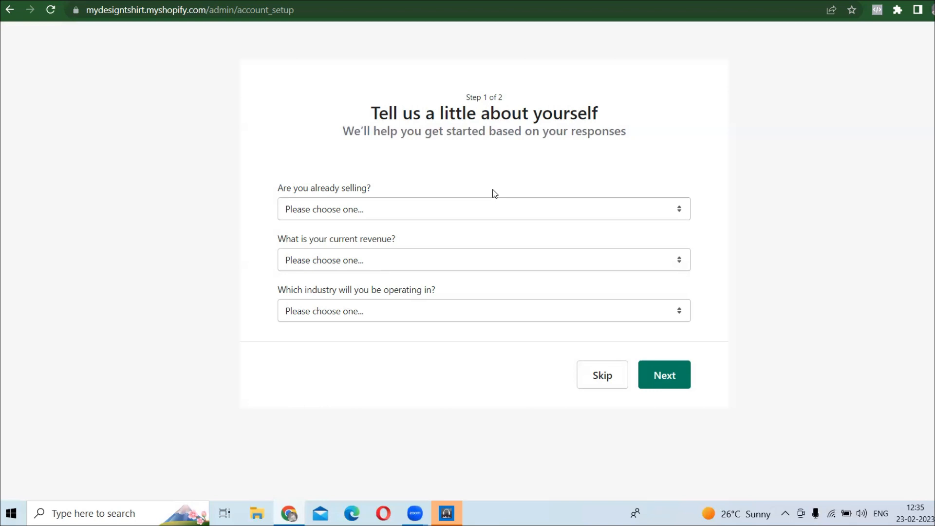
Step: Search the web for namelix in a new browser tab
key("ctrl+t")
type("nameli")
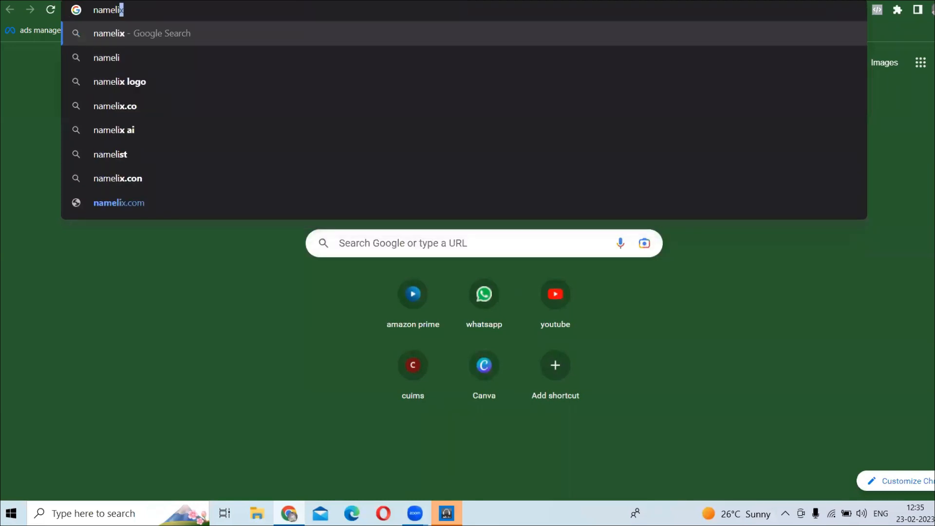
key("Return")
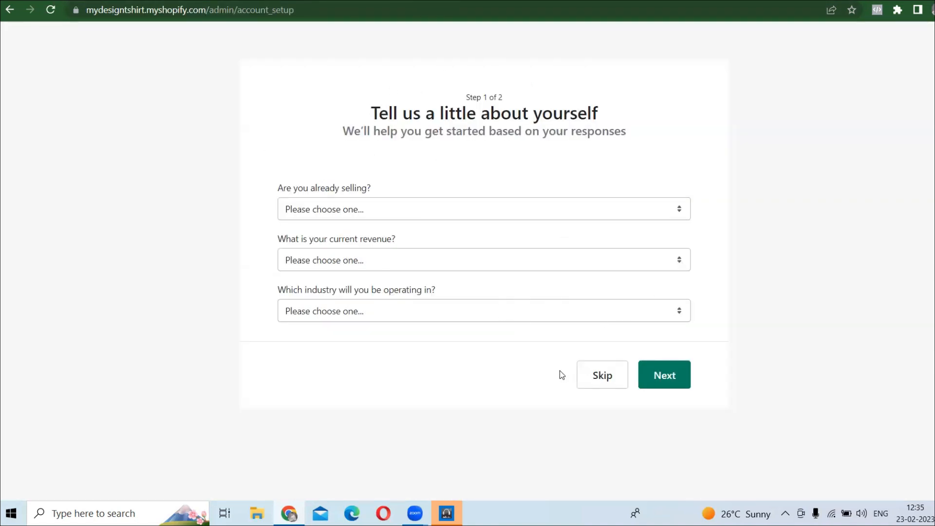
Step: Skip the seller questionnaire and go through the business address form to enter the store
left_click(615, 375)
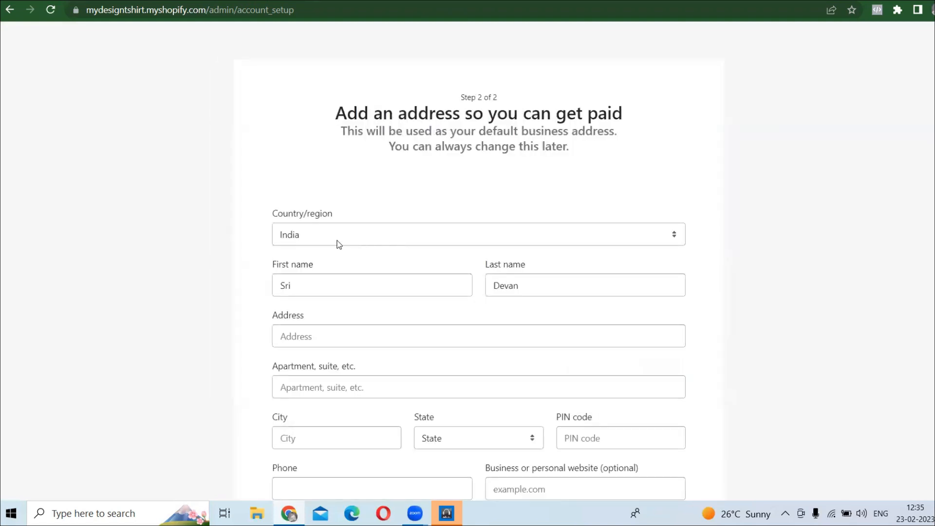
scroll(368, 323, "down", 3)
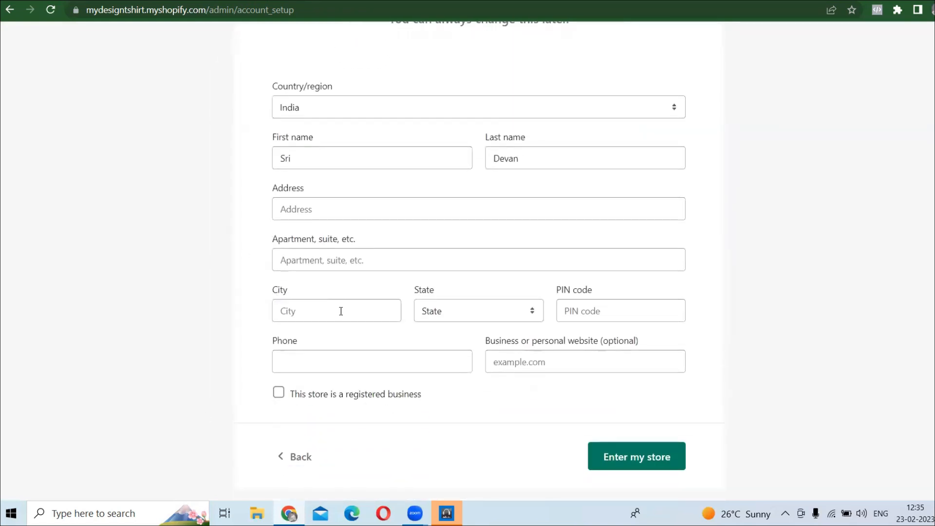
scroll(342, 347, "up", 3)
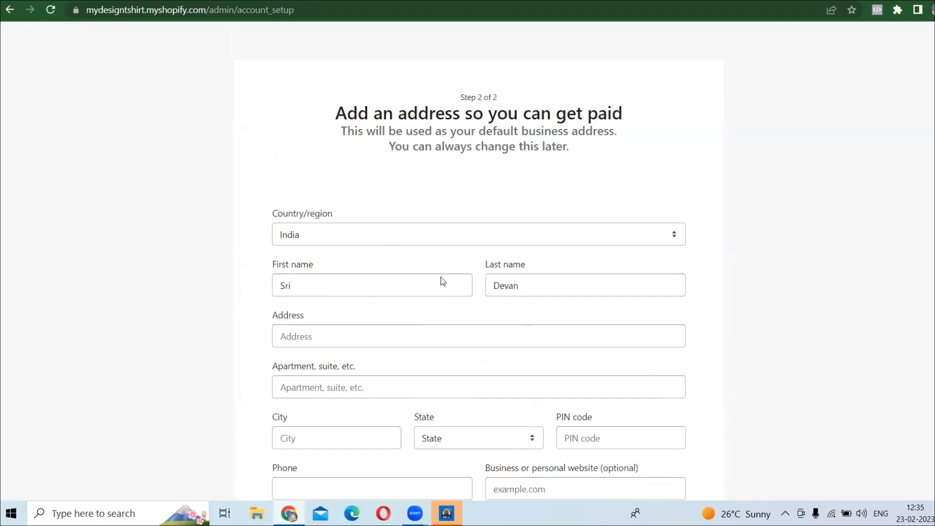
scroll(423, 324, "down", 3)
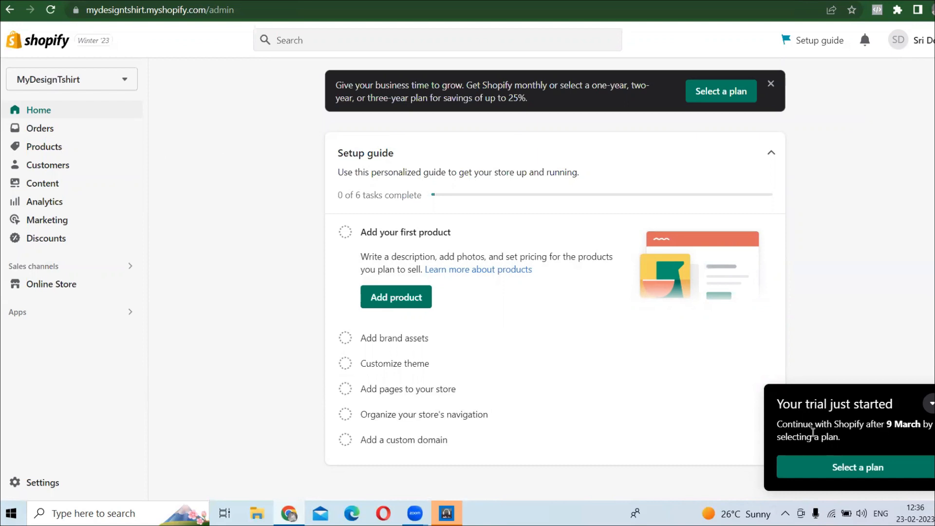
Step: Open the plan selection and compare the prices and features of the Basic, Shopify and Advanced plans
left_click(832, 469)
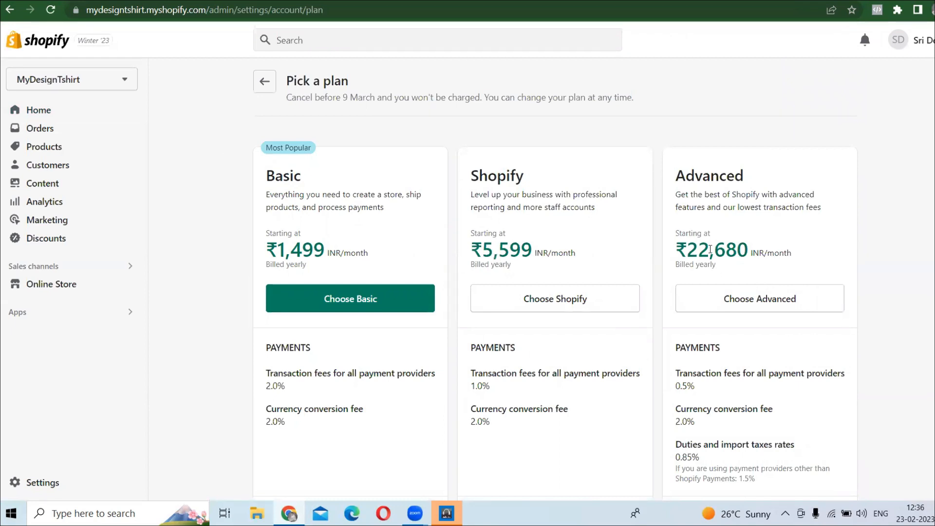
scroll(321, 350, "down", 3)
scroll(302, 317, "up", 3)
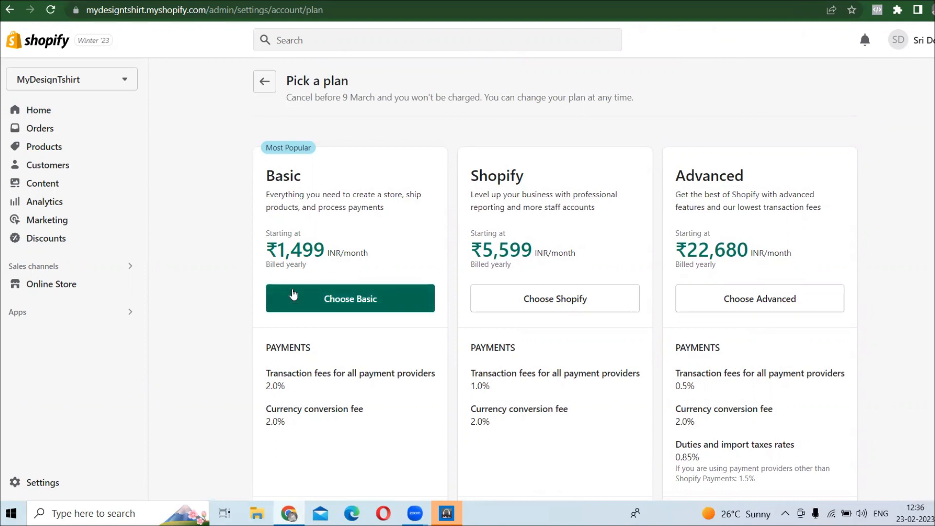
scroll(312, 317, "down", 3)
scroll(316, 326, "up", 3)
scroll(319, 331, "down", 3)
scroll(319, 332, "up", 3)
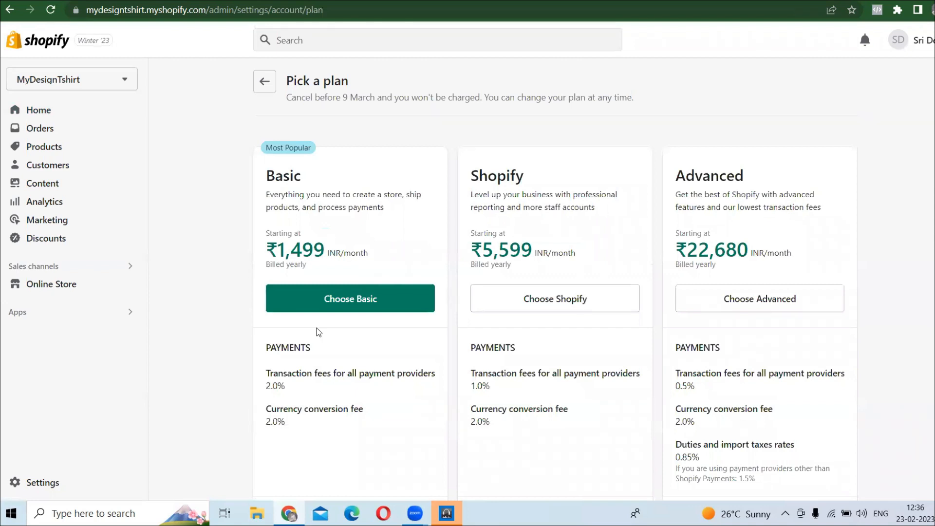
left_click_drag(266, 249, 360, 254)
left_click(185, 220)
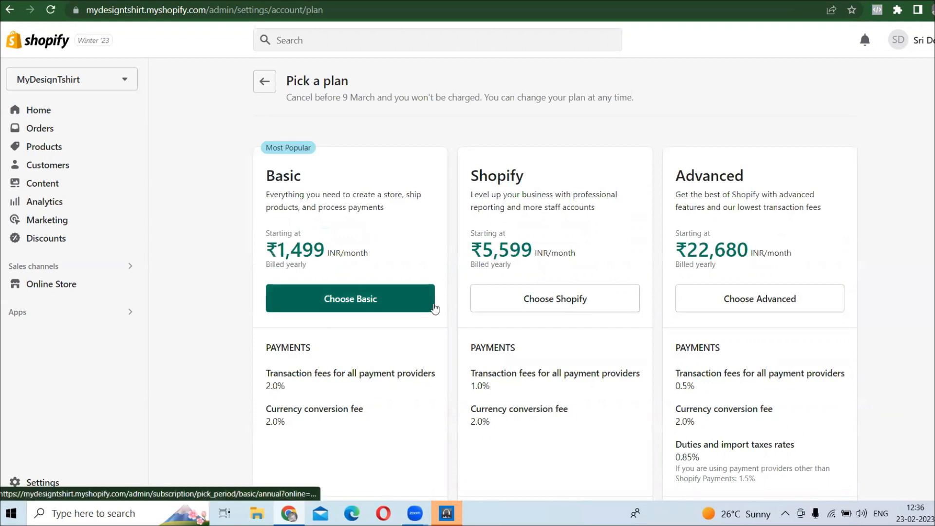
left_click_drag(474, 252, 608, 256)
left_click(186, 212)
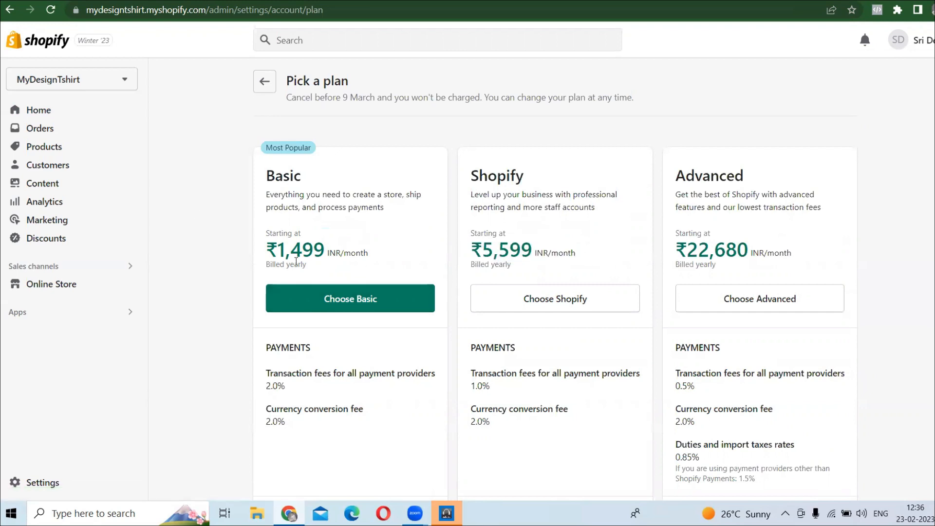
Step: Leave the plan selection without choosing one, return to the store's home page and collapse the trial notice
left_click(264, 81)
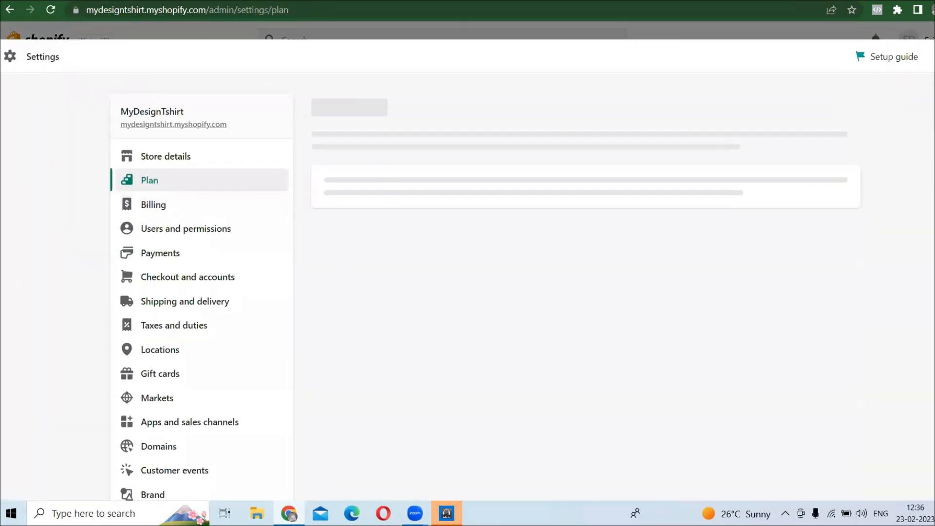
left_click(97, 115)
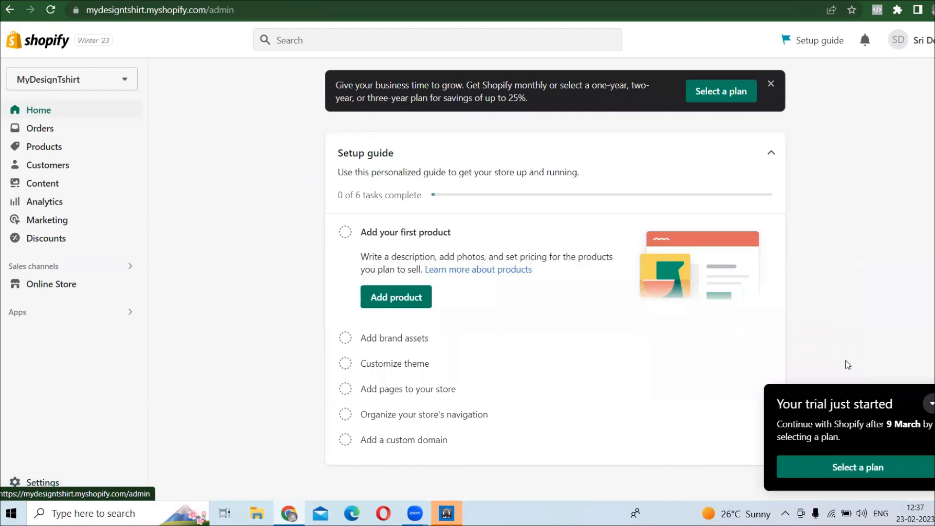
left_click(930, 403)
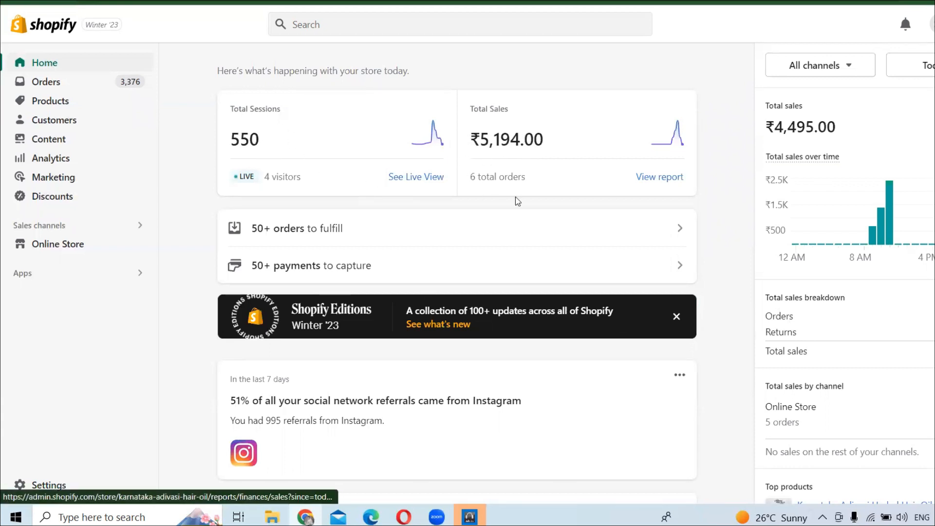
Step: Compare the home and Orders pages of the new MyDesignTshirt store with those of the established store
left_click(64, 0)
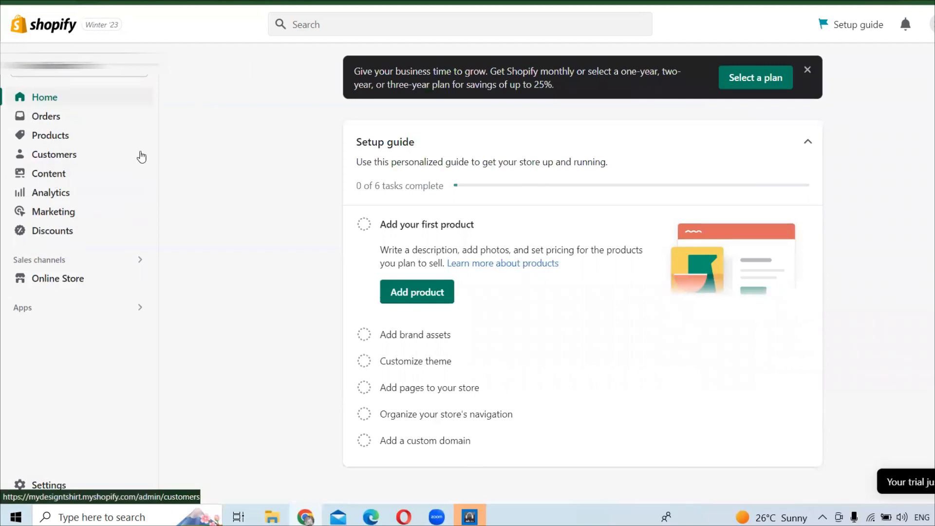
left_click(65, 120)
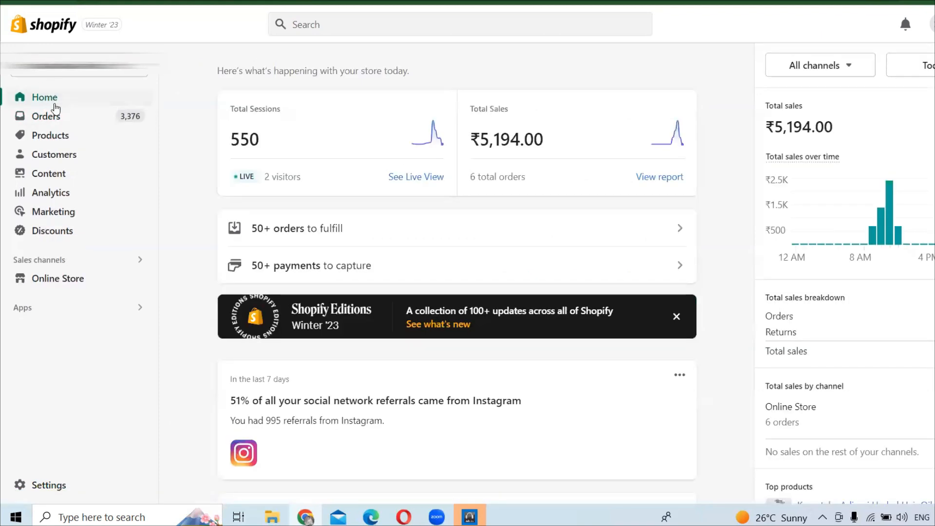
left_click(57, 121)
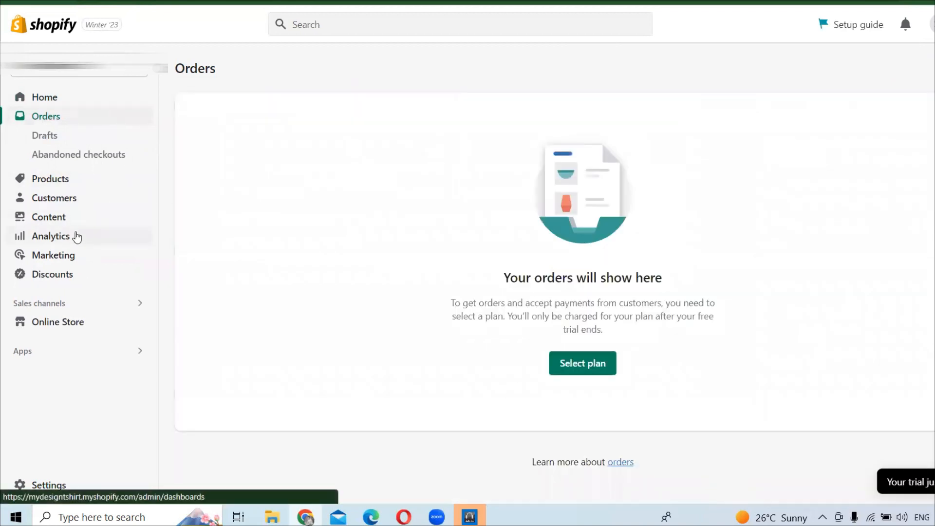
Step: Open Analytics in both stores and filter the established store's figures to February 7, 2023
left_click(75, 236)
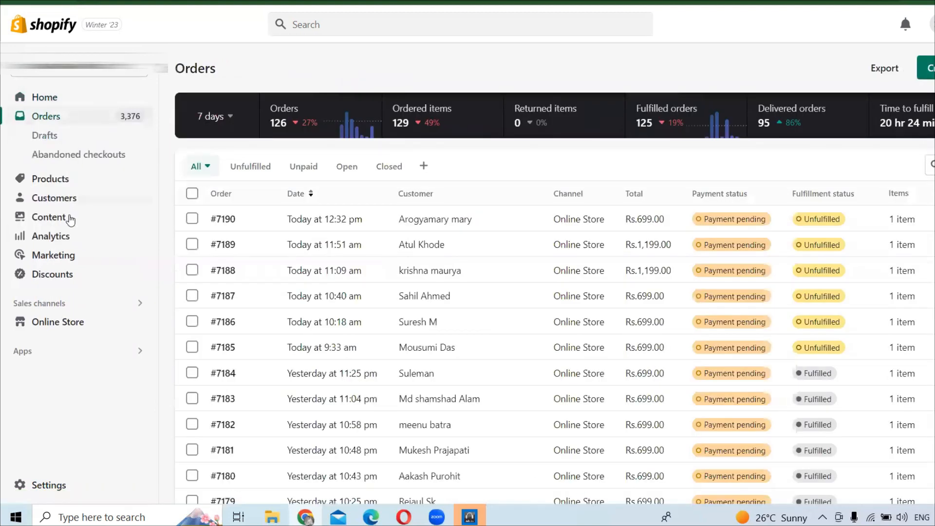
left_click(67, 237)
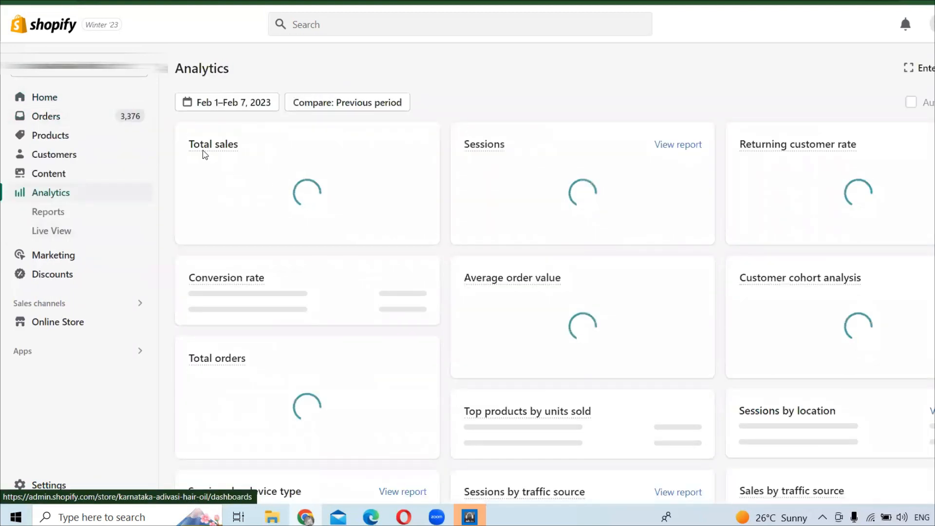
left_click(190, 103)
left_click(361, 236)
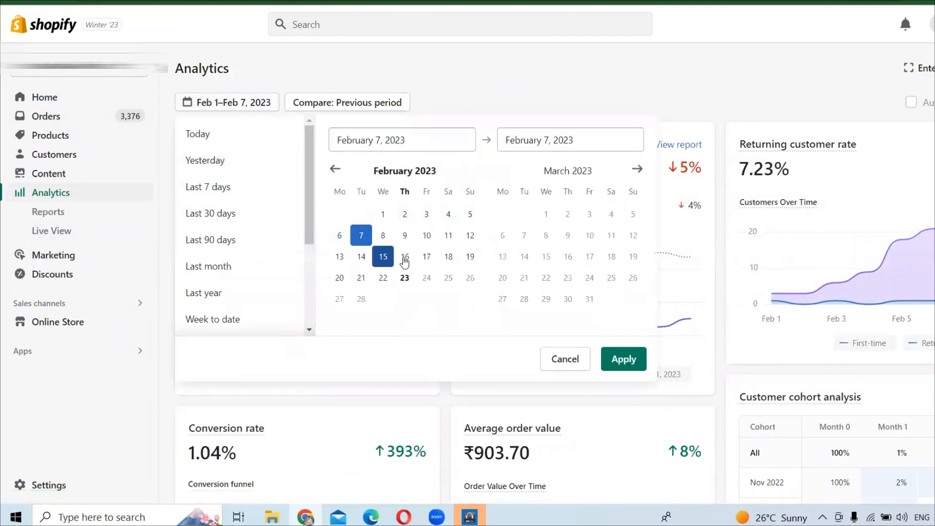
left_click(623, 359)
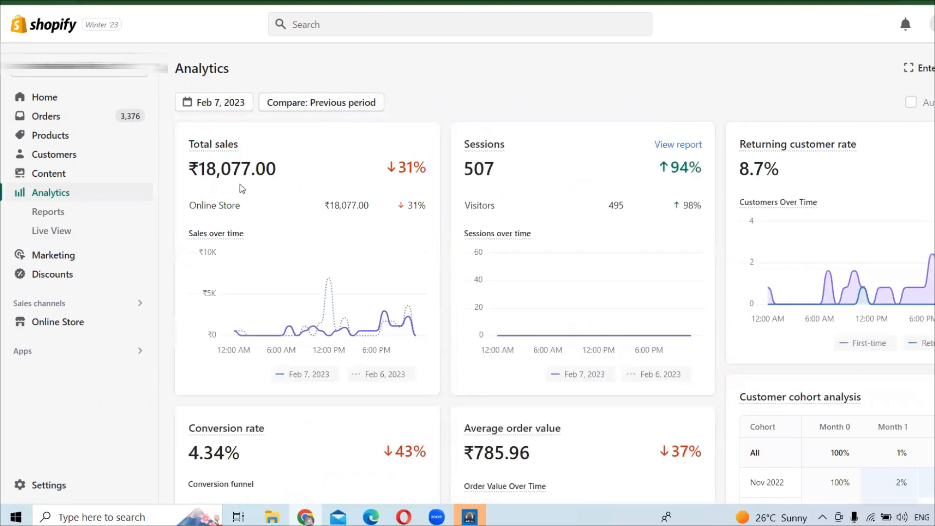
Step: Set the established store's analytics date to February 23, 2023
left_click(242, 112)
left_click(404, 278)
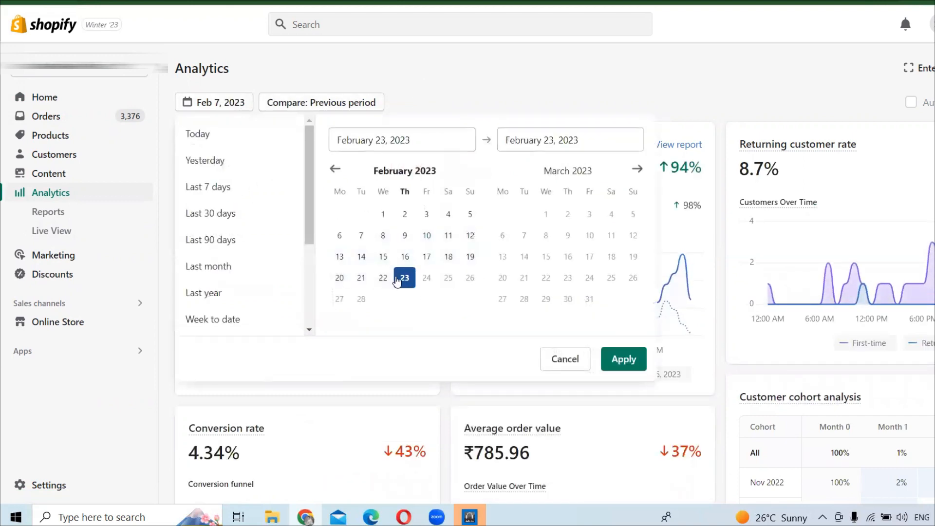
left_click(622, 358)
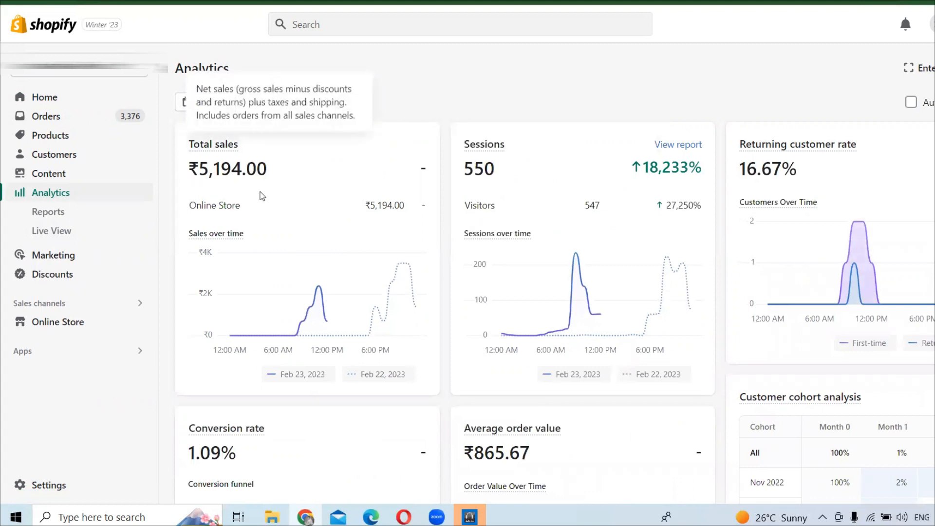
Step: Examine the established store's average order value and returning customer rate in the analytics report
scroll(312, 274, "down", 1)
scroll(312, 274, "up", 1)
left_click_drag(547, 453, 471, 454)
left_click(721, 179)
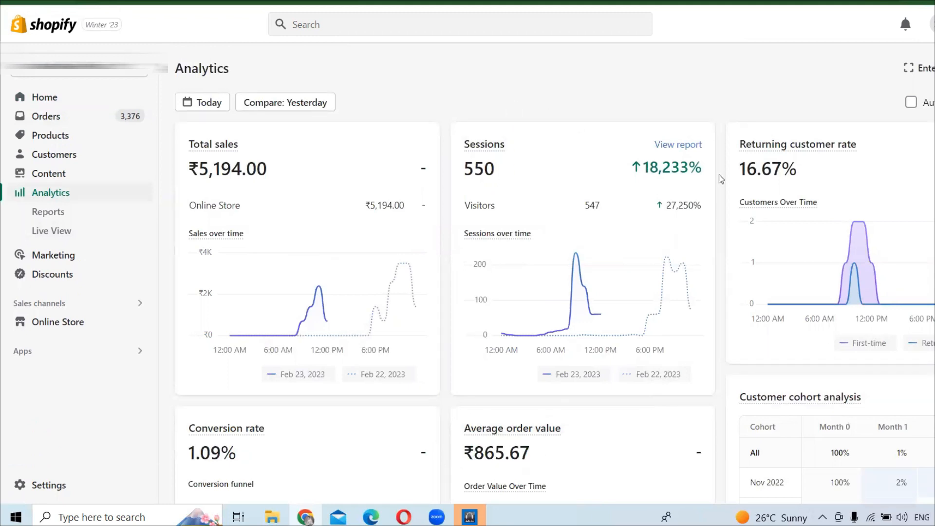
left_click_drag(758, 178, 736, 176)
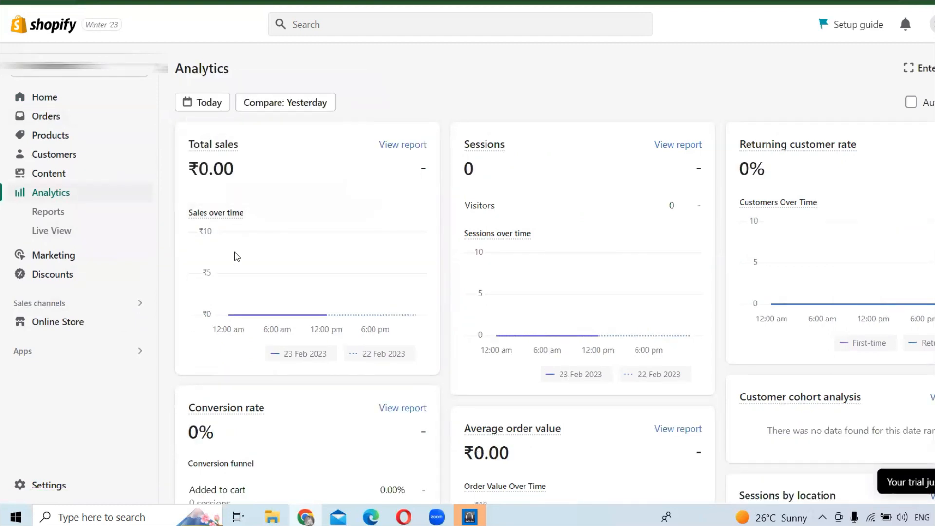
Step: Return to the MyDesignTshirt store's home page, open its product list and start adding a new product
left_click(74, 105)
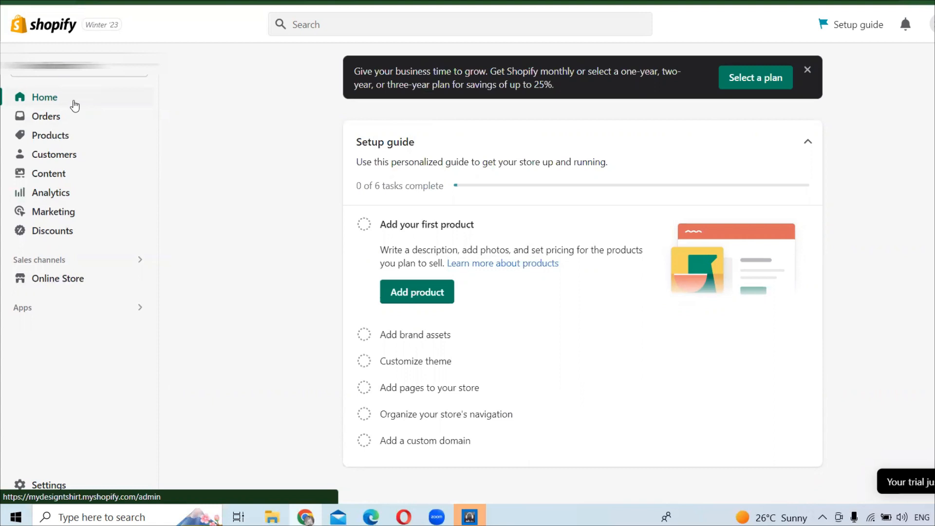
left_click(47, 138)
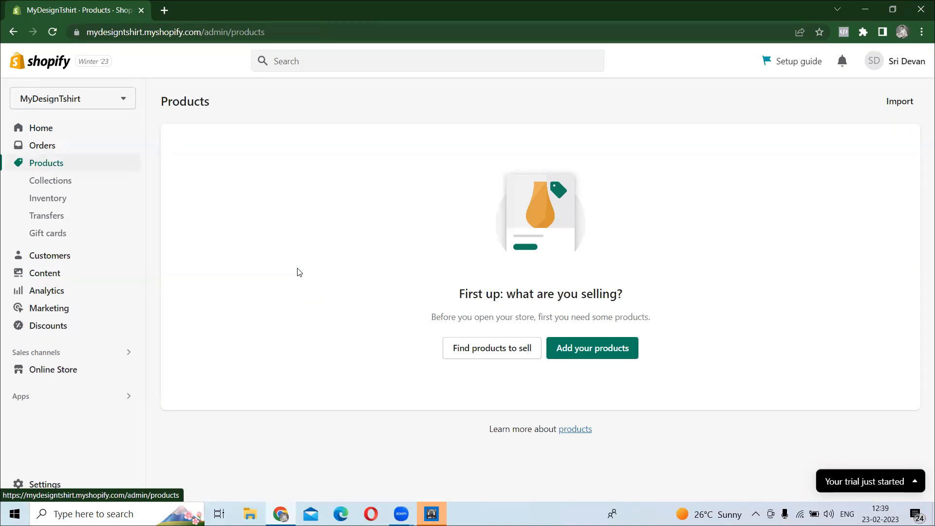
left_click(603, 356)
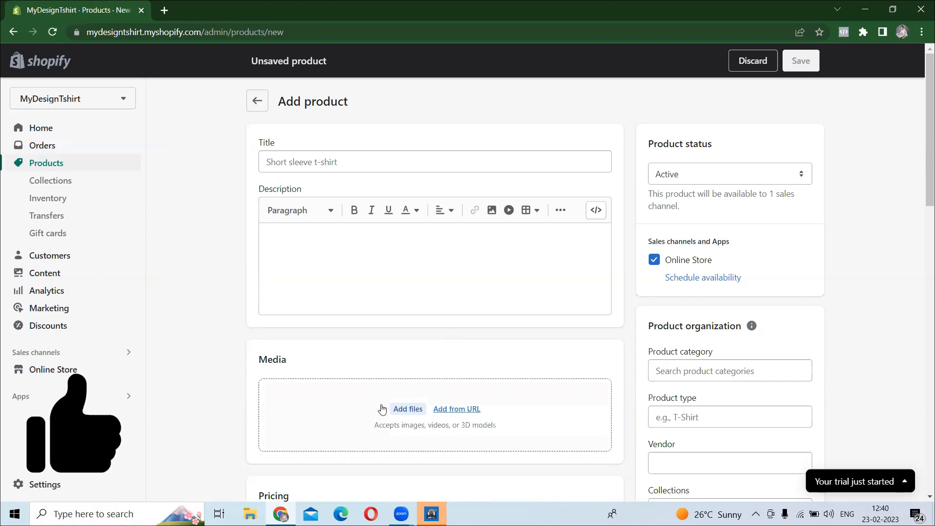
Step: Upload the black T-shirt image with the crowned skull from the Downloads folder as the product's media
left_click(406, 408)
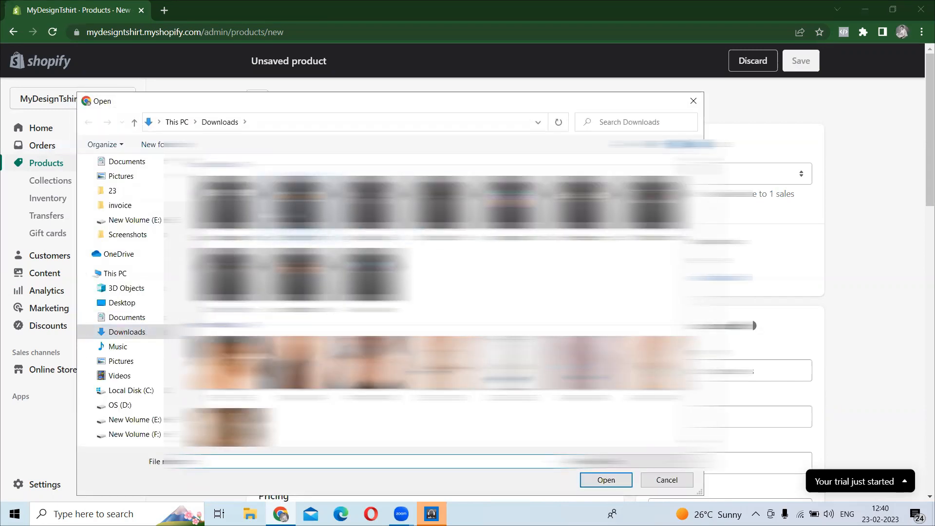
left_click(371, 207)
left_click(605, 480)
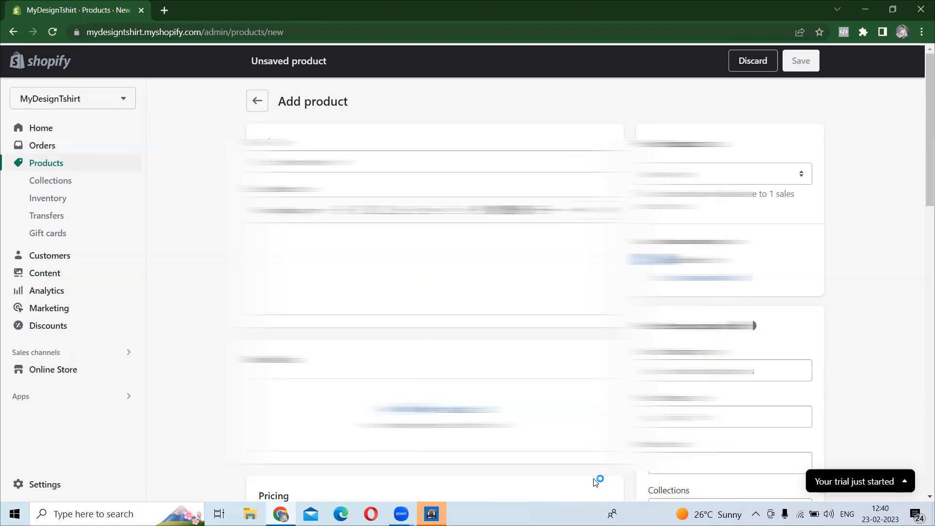
scroll(384, 323, "down", 4)
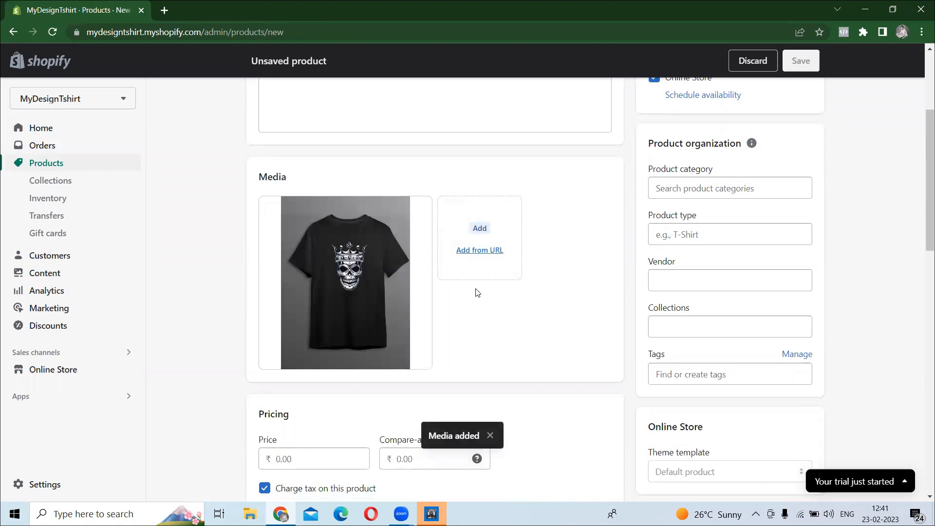
scroll(489, 317, "up", 1)
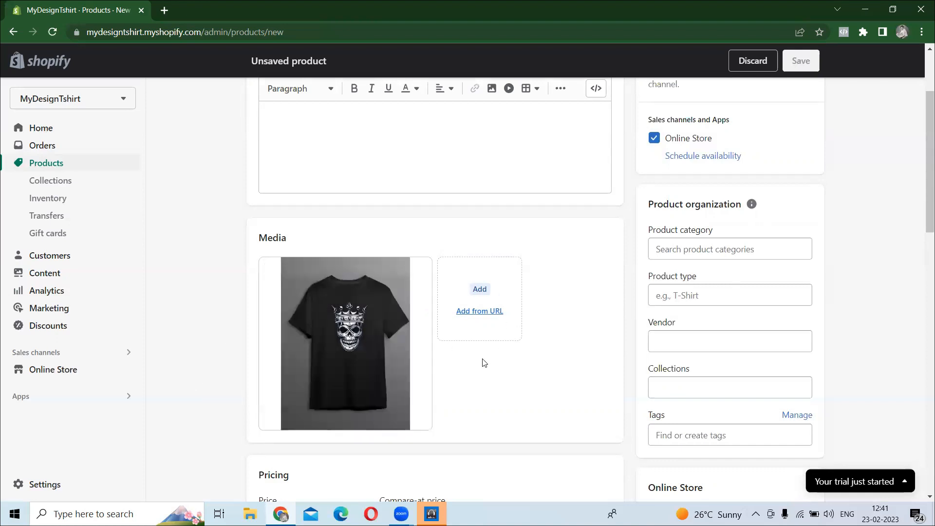
scroll(493, 384, "down", 1)
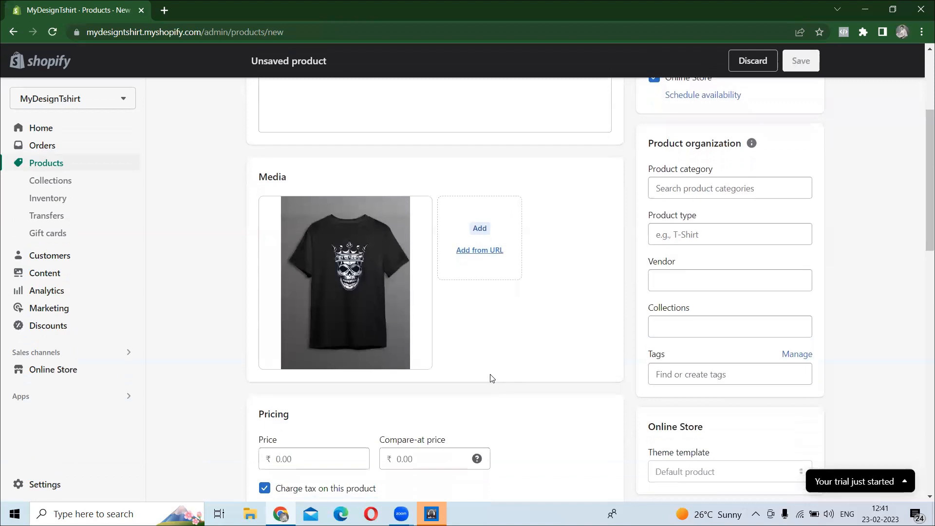
scroll(490, 378, "up", 2)
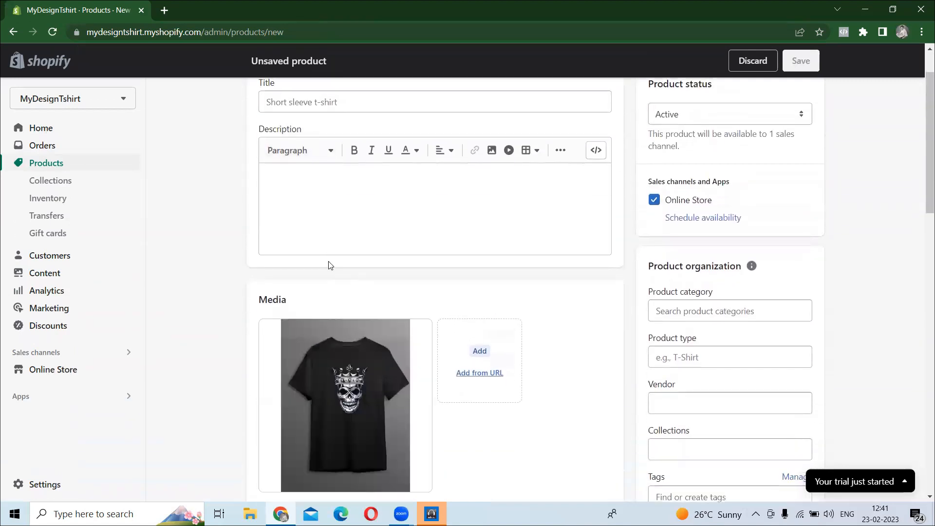
scroll(326, 229, "up", 1)
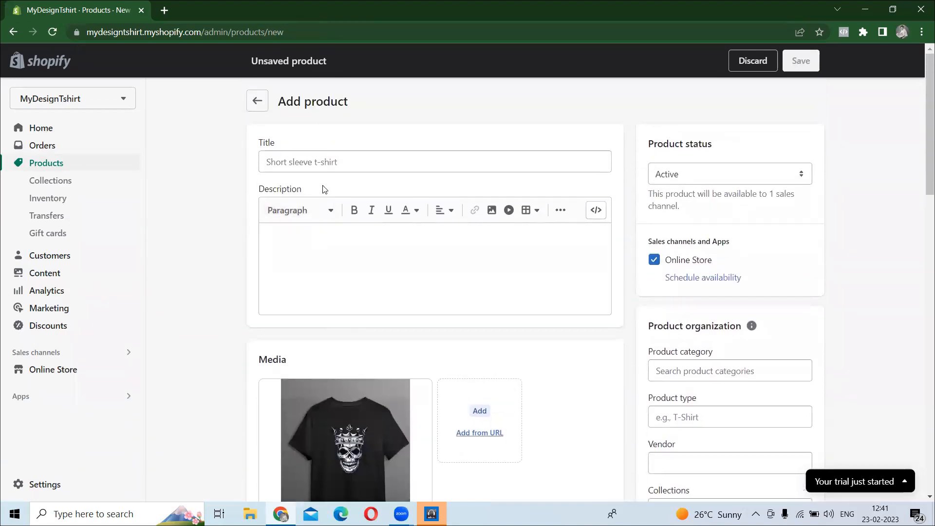
Step: Title the new product "The Death King T-shirt"
left_click(324, 159)
type("Th")
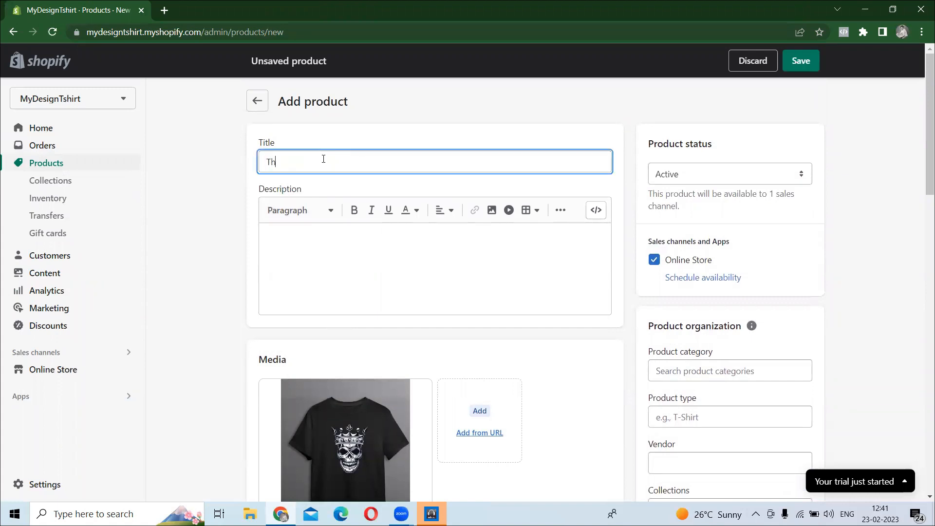
type("e Death Kingg T shirt")
left_click(381, 142)
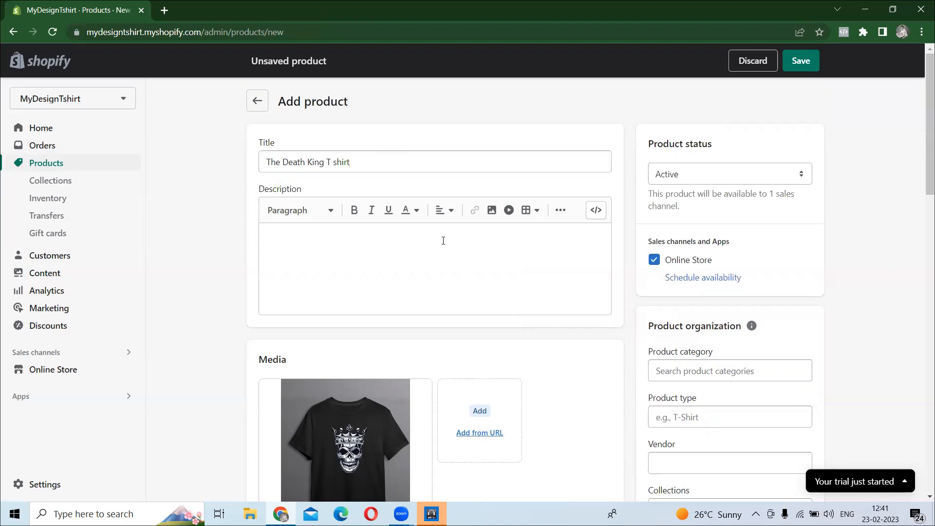
left_click(333, 163)
key("BackSpace")
type("-")
left_click(236, 223)
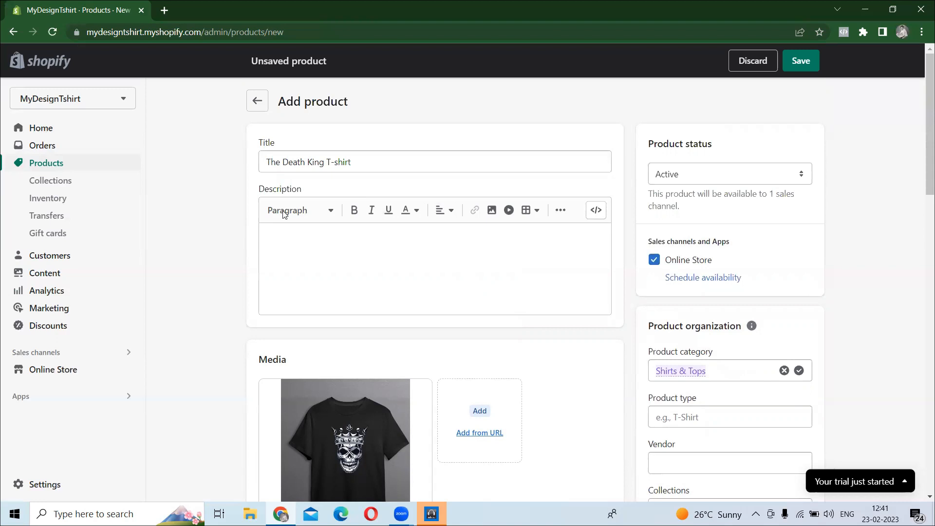
left_click(304, 247)
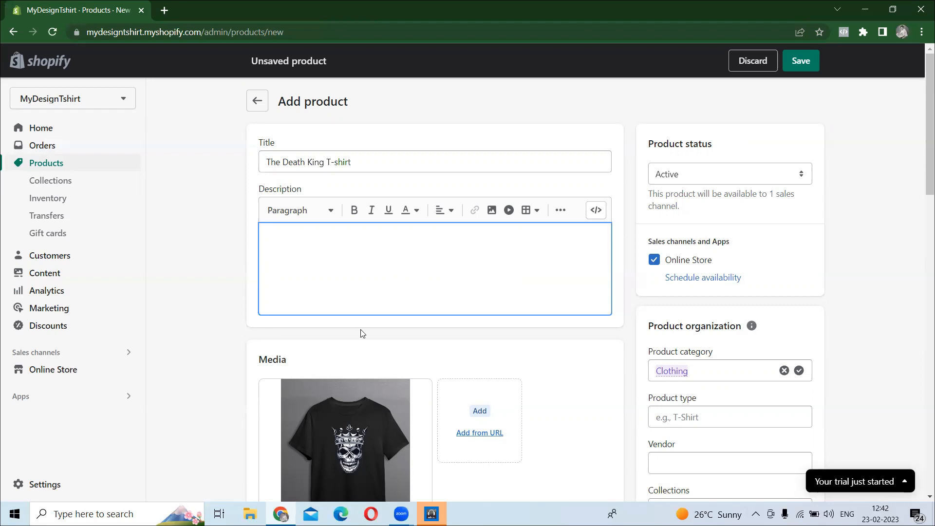
Step: Set the product's price to ₹499 and its compare-at price to ₹999
scroll(501, 430, "down", 4)
scroll(467, 456, "down", 3)
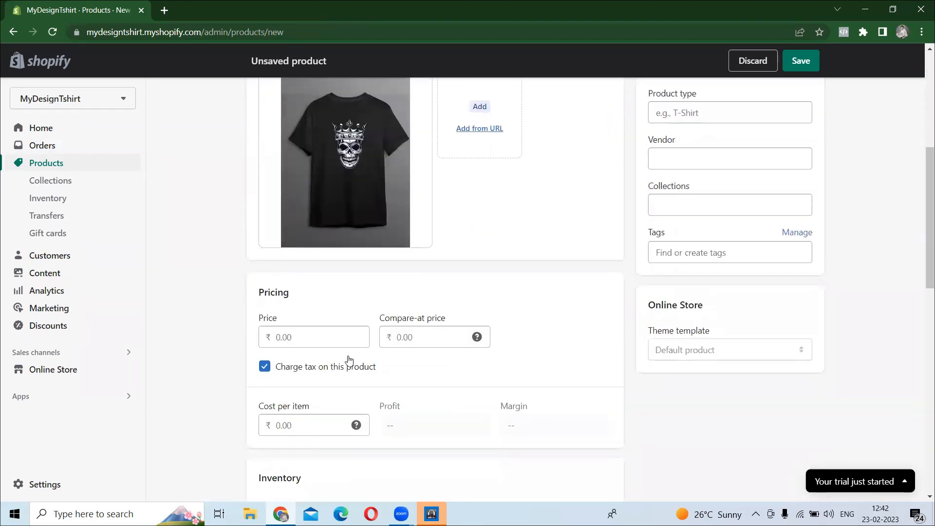
left_click(323, 343)
type("499")
left_click(196, 309)
left_click(413, 344)
type("999")
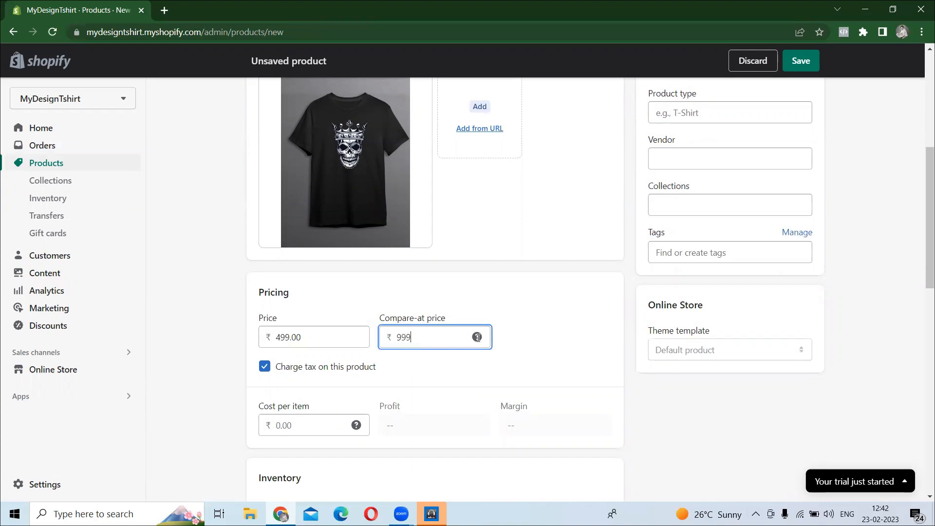
left_click(525, 335)
left_click_drag(542, 326, 200, 315)
left_click(171, 290)
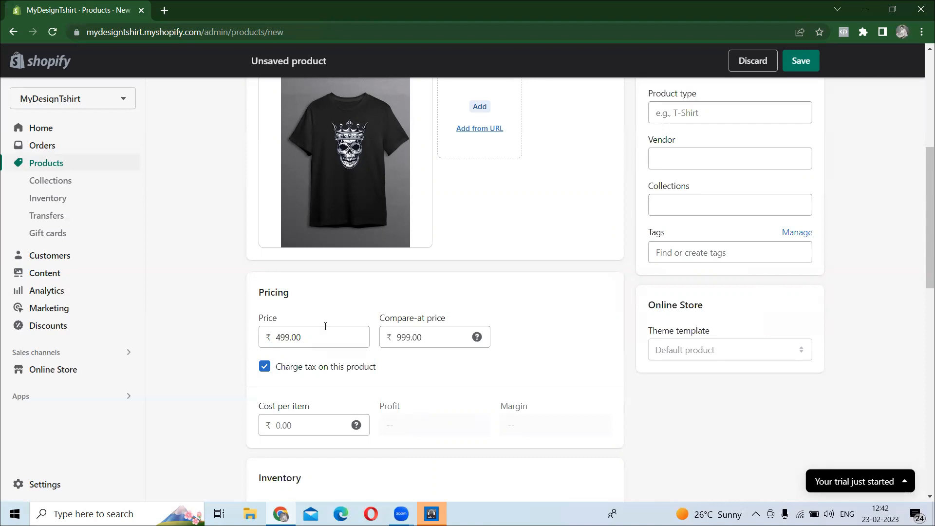
Step: Turn off charging tax on this product
scroll(378, 347, "down", 3)
left_click(280, 245)
scroll(432, 354, "down", 3)
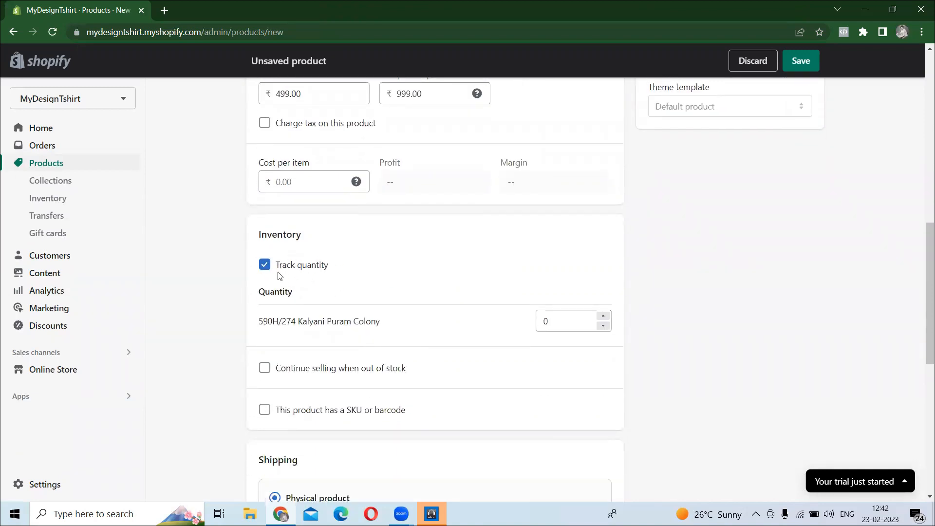
Step: Switch quantity tracking off and on again, and set the stock quantity at the store location to 50
left_click(292, 274)
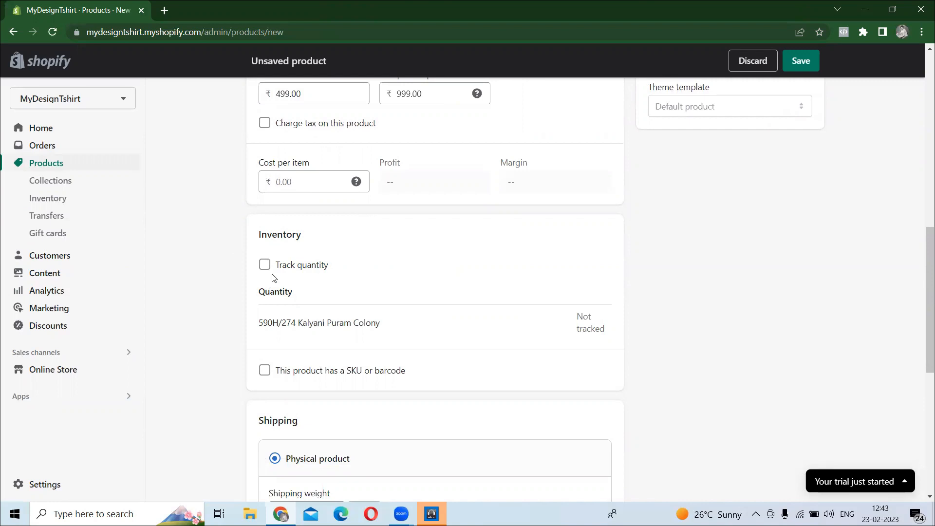
left_click(314, 271)
double_click(556, 326)
type("50")
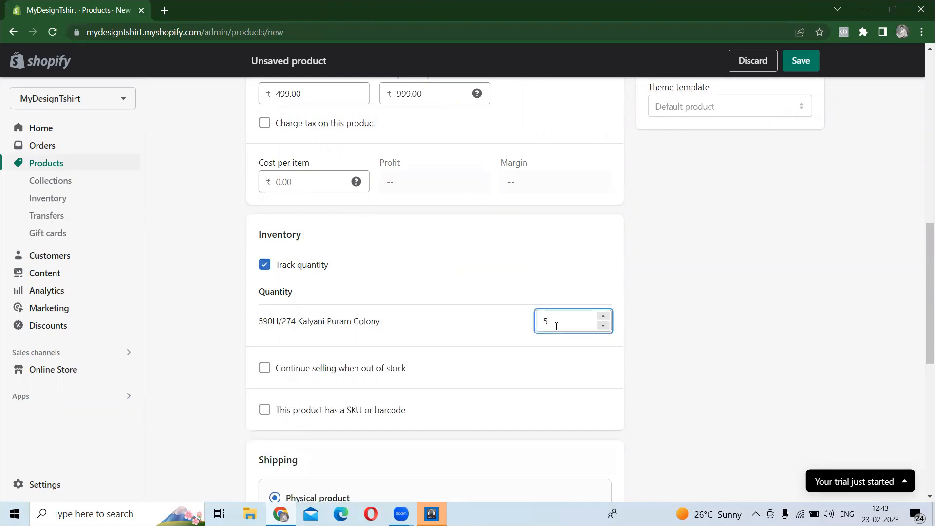
left_click(719, 291)
Step: Try the digital product or service shipping type, then return the selection to Physical product
scroll(417, 355, "down", 4)
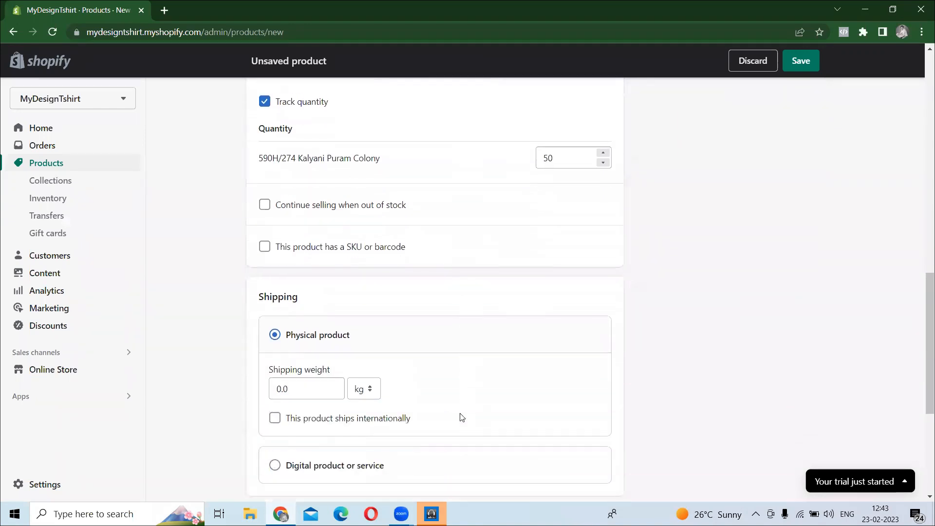
scroll(418, 394, "down", 1)
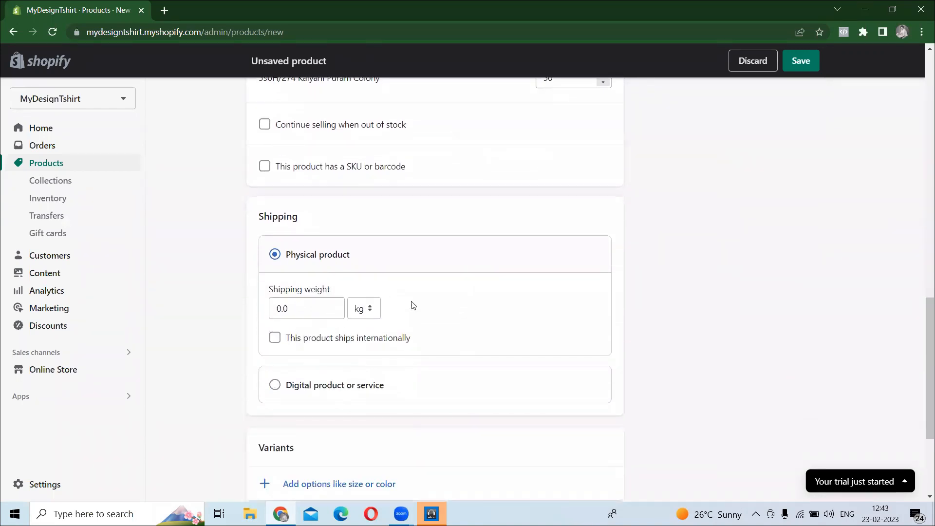
scroll(410, 304, "down", 1)
scroll(389, 346, "down", 1)
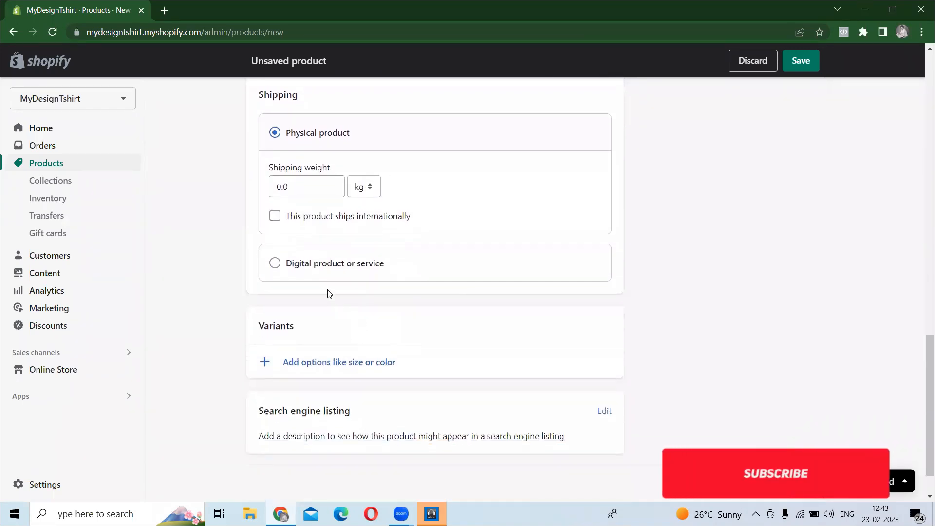
left_click(343, 272)
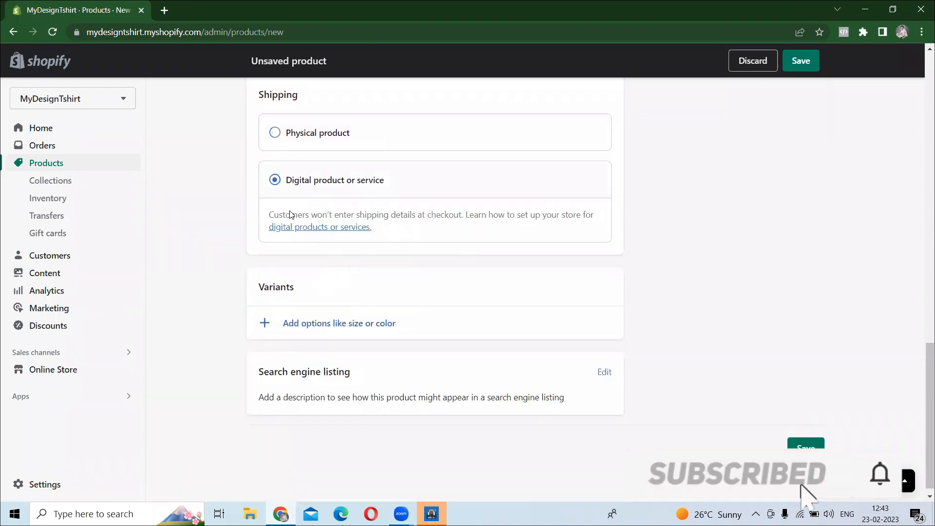
left_click(288, 138)
scroll(331, 326, "down", 1)
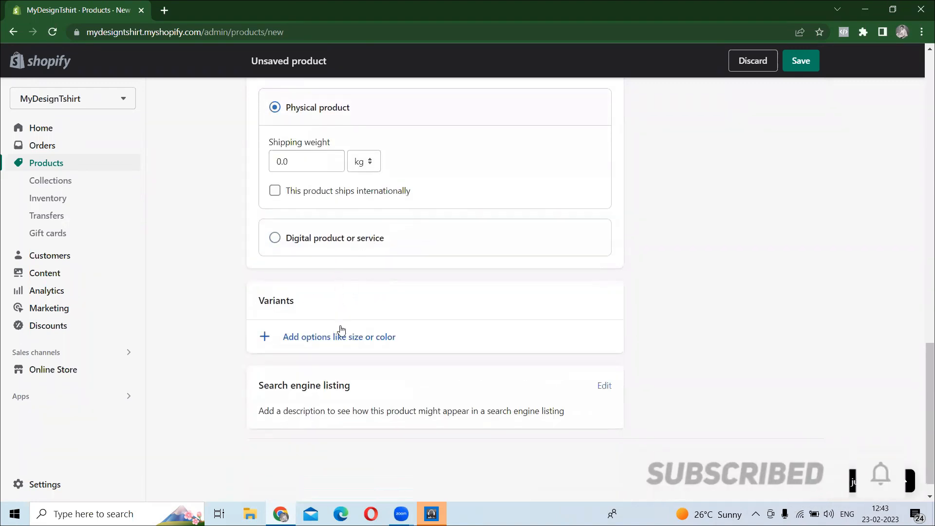
Step: Add a Size variant option to the product with M as its first value
scroll(320, 311, "up", 10)
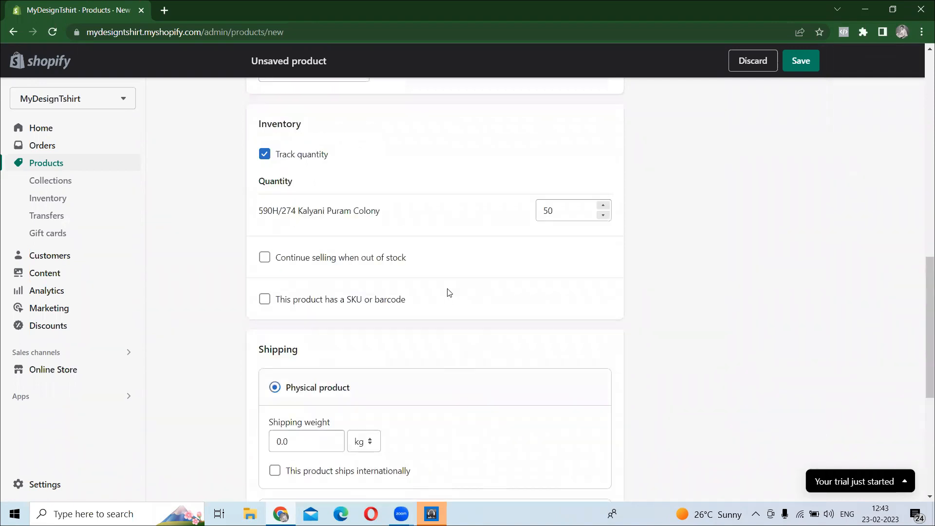
scroll(426, 338, "down", 12)
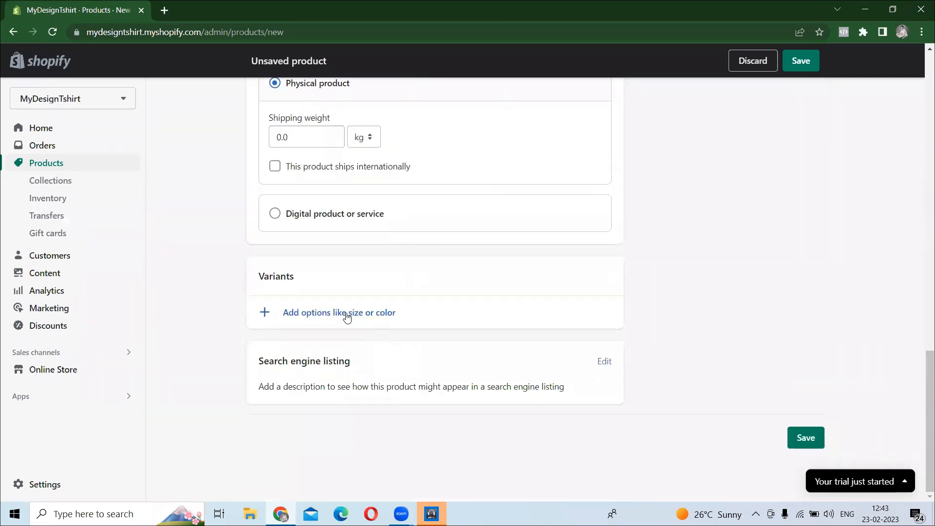
left_click(347, 317)
left_click(326, 350)
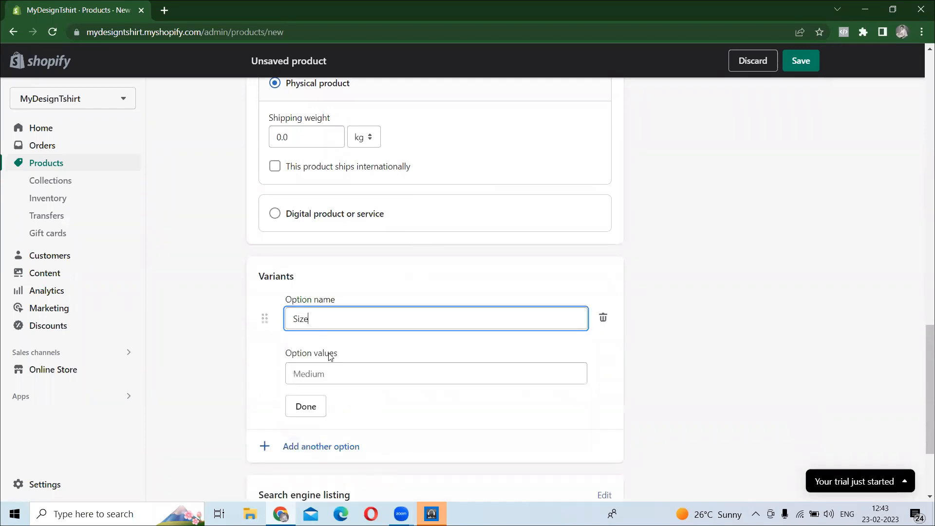
left_click(332, 369)
type("M")
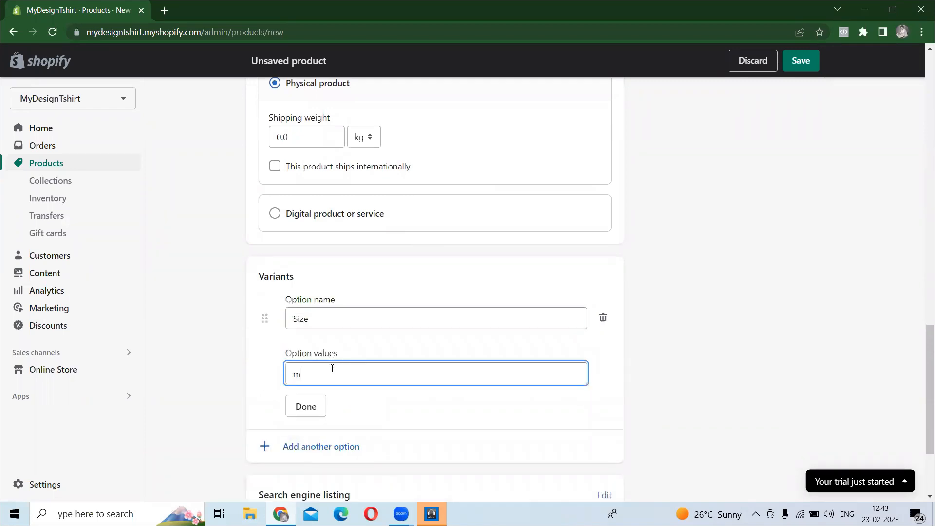
key("BackSpace")
type("M")
Step: Add L, Xl and XXL as further values of the Size option and finish editing it
left_click(332, 395)
type("L")
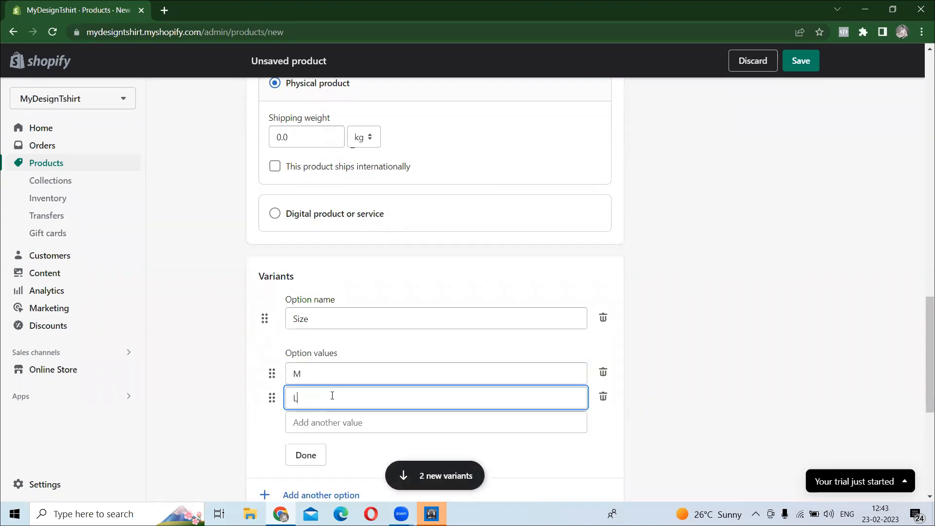
left_click(334, 424)
type("Xl")
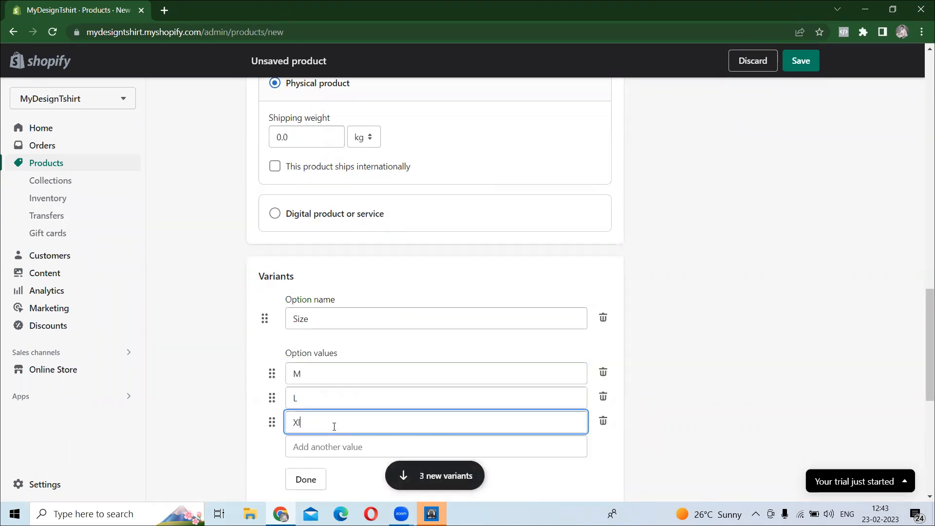
left_click(335, 456)
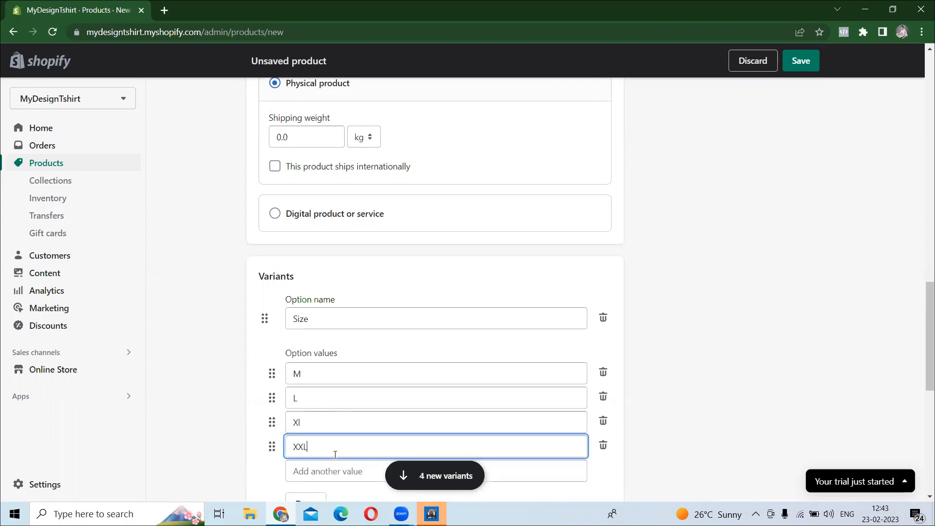
left_click(665, 365)
scroll(530, 367, "down", 1)
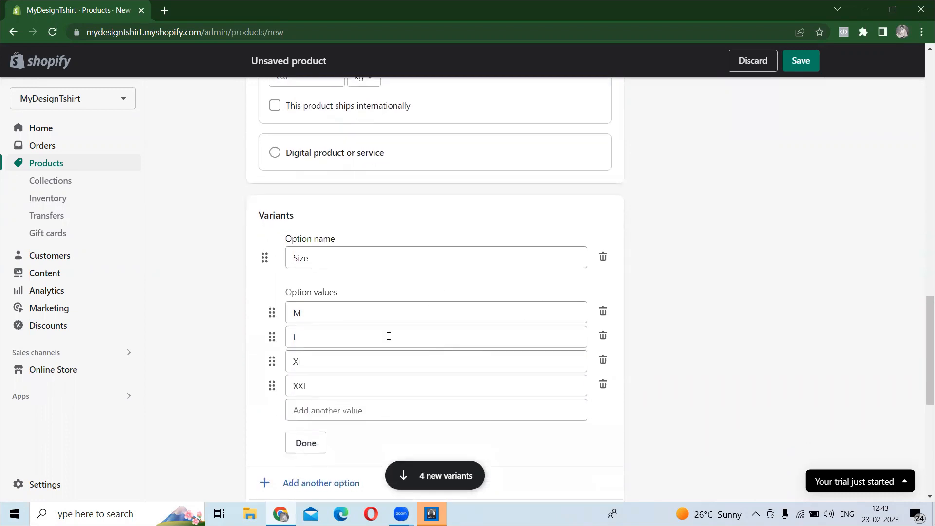
left_click(306, 443)
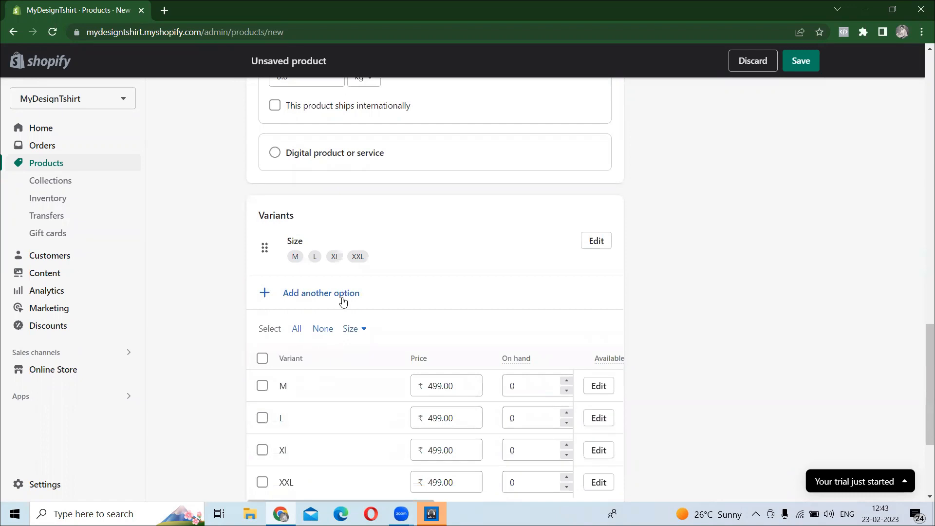
Step: Write the description introducing the Death King T shirt as exclusive to Mydesigntshirt, with bullets on fit, cotton, color mixture, pre-shrunk fabric and Indian manufacture
scroll(559, 355, "down", 4)
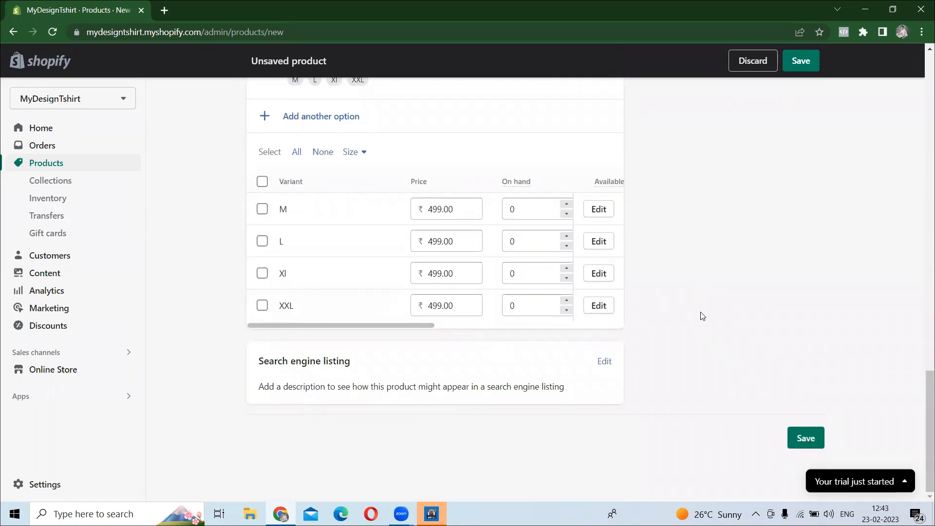
scroll(386, 279, "up", 5)
scroll(386, 279, "up", 20)
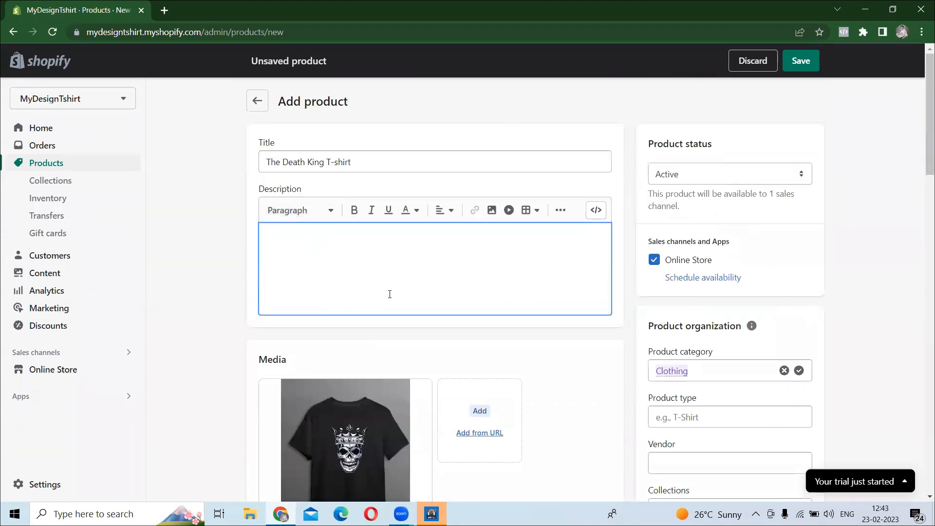
type("Meet Our Death King T shirt, exclusively available at Mydesigntshirt only.  Regular Fit T-Shirt Solid colors are 100% combed cotton Heather colors are a mixture of cotton and polyester. Side Seamed and pre-shrunk fabric Made in India")
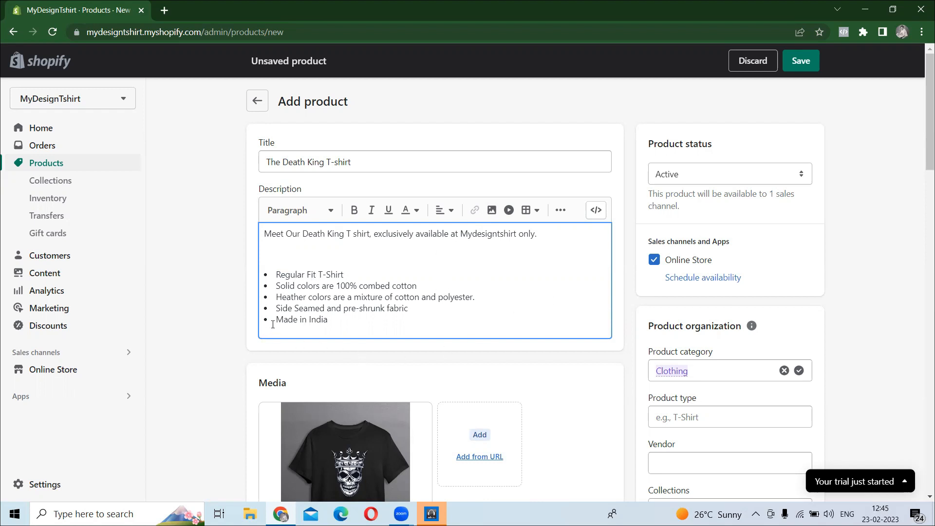
Step: View the available product status options without changing the Active status
left_click(672, 173)
left_click(807, 128)
left_click(692, 173)
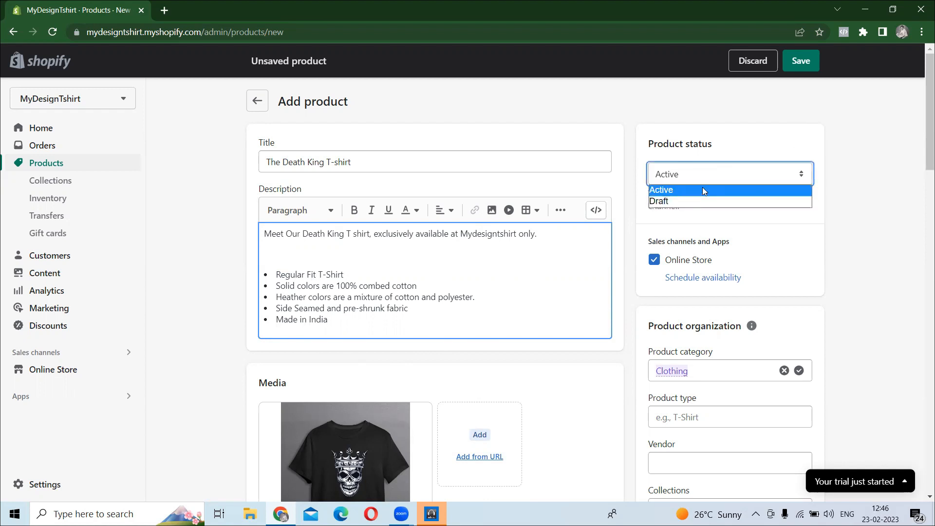
left_click(841, 181)
left_click(697, 168)
left_click(870, 204)
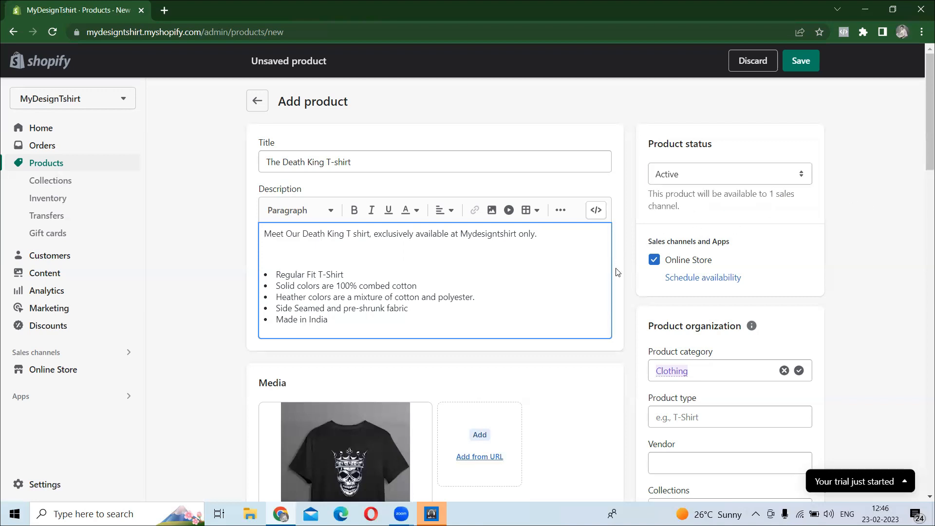
Step: Set the product type to T-shirt and add the tag "tshirt"
scroll(617, 271, "down", 3)
scroll(608, 317, "down", 1)
left_click(705, 169)
type("T-shirt")
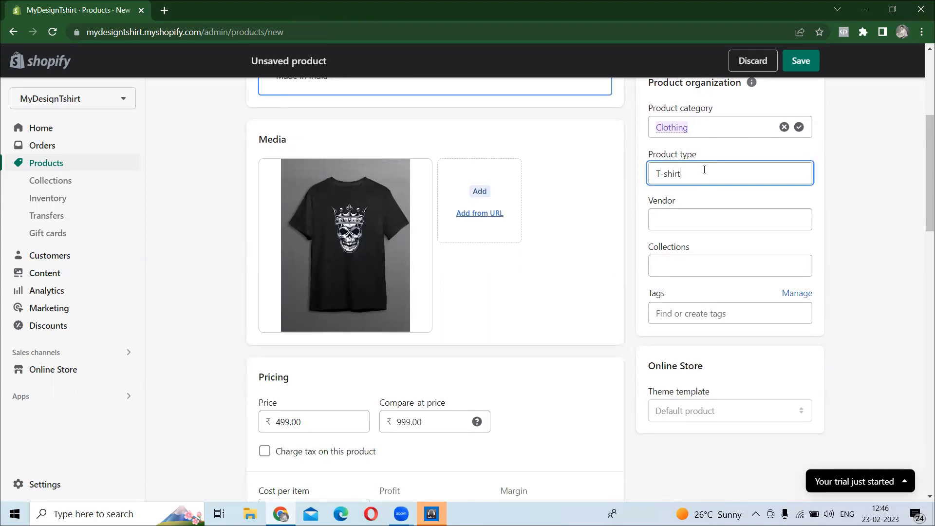
left_click(671, 313)
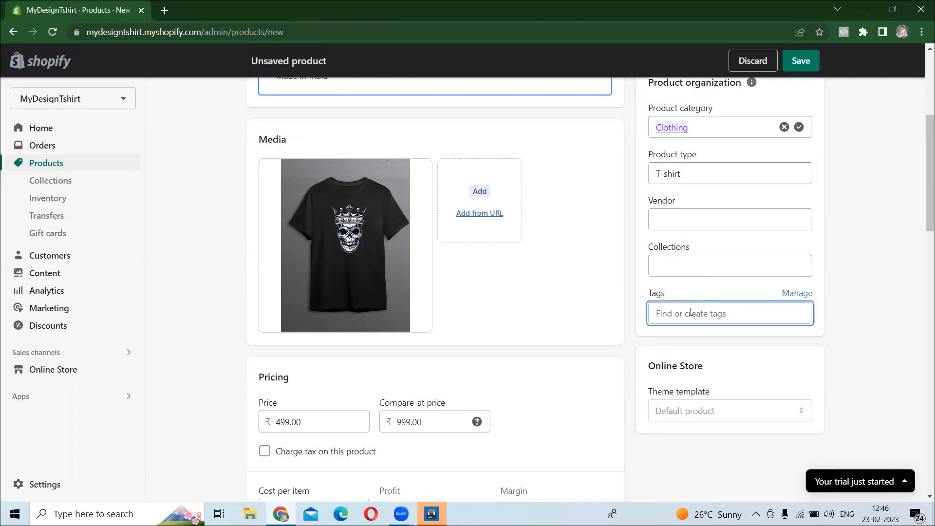
type("tshirt")
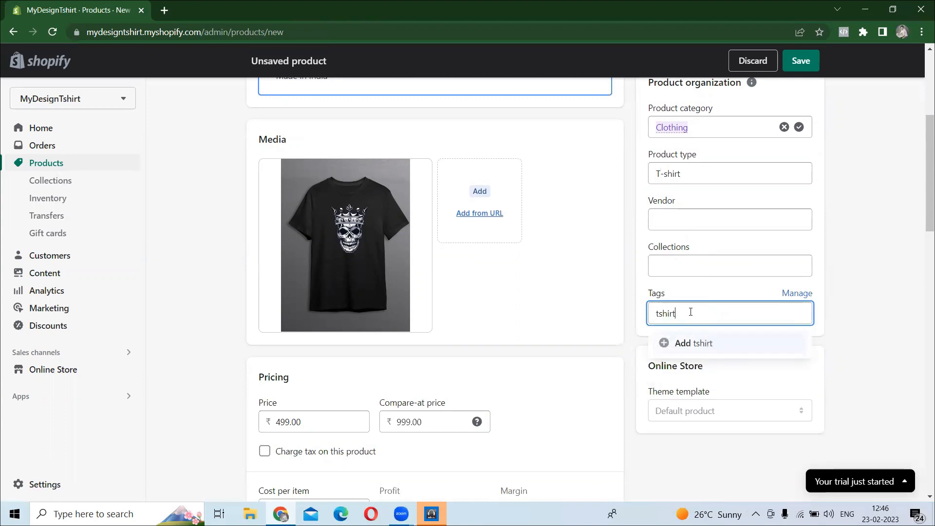
key("Return")
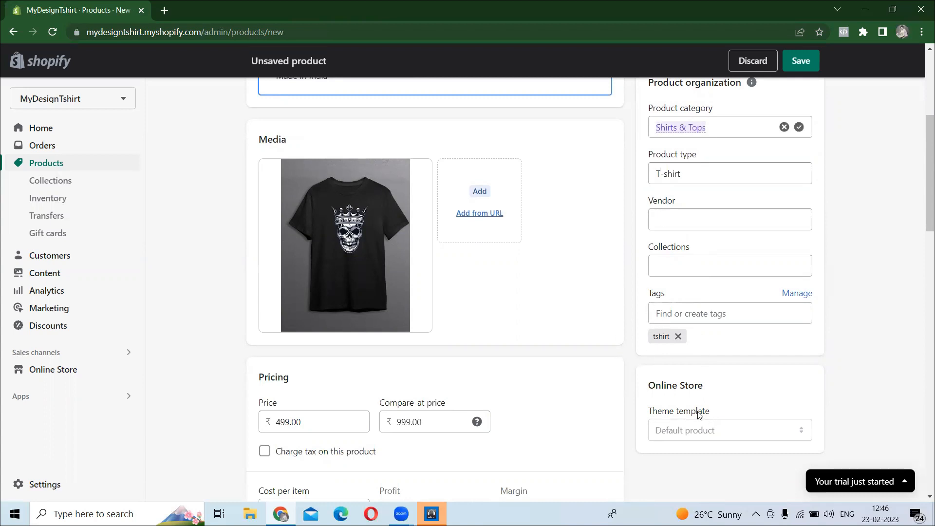
scroll(549, 389, "down", 3)
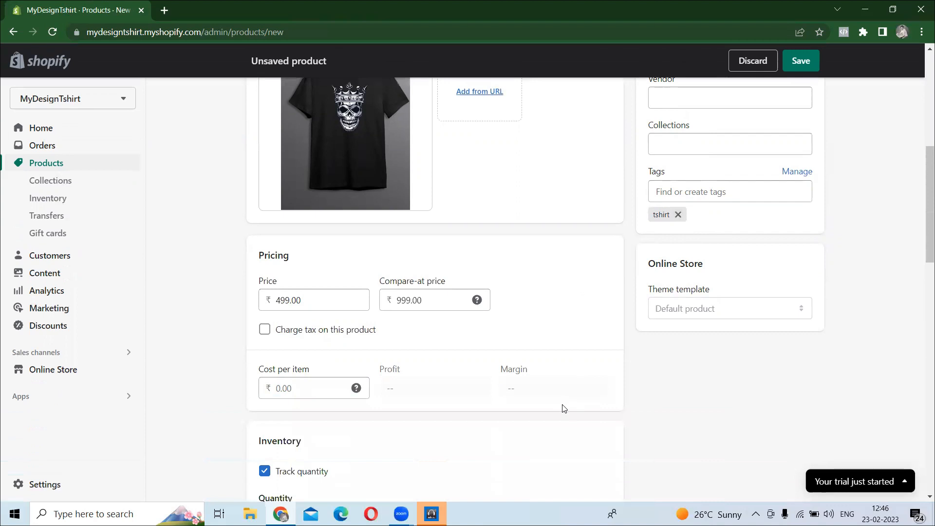
scroll(520, 366, "down", 12)
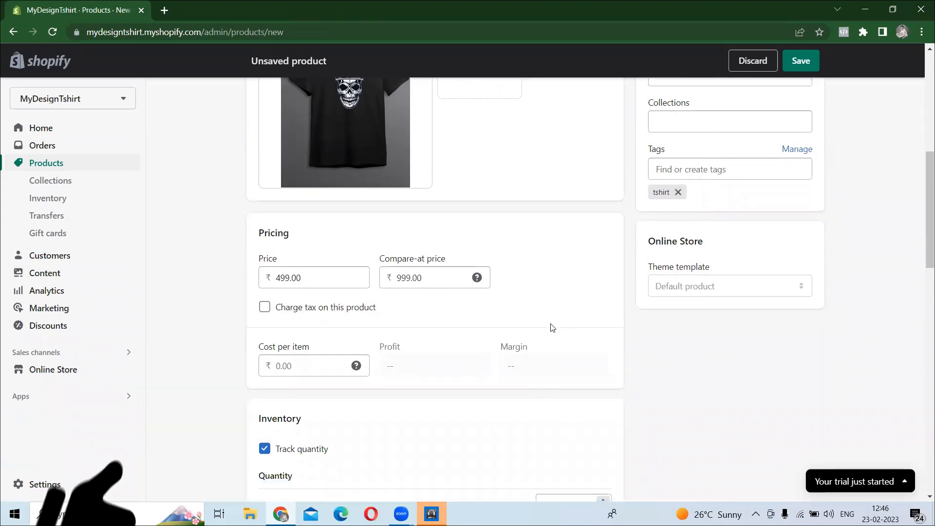
Step: Review the completed product form, including the size variants and search engine listing, and save The Death King T-shirt
scroll(492, 376, "down", 6)
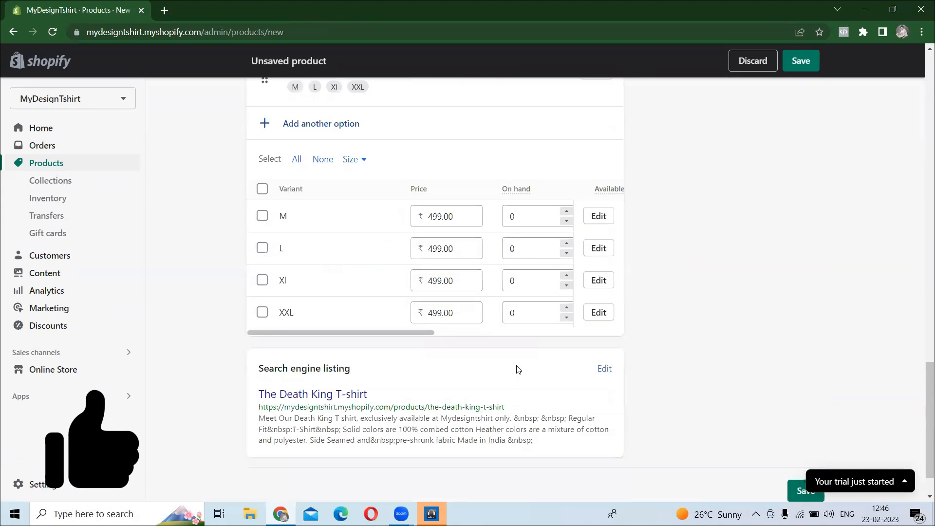
scroll(515, 369, "up", 13)
scroll(518, 370, "up", 10)
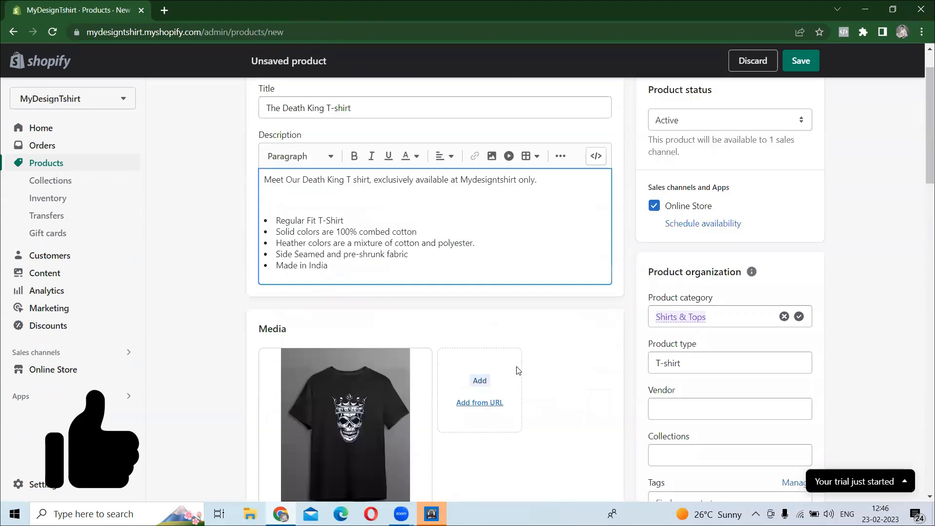
left_click(801, 61)
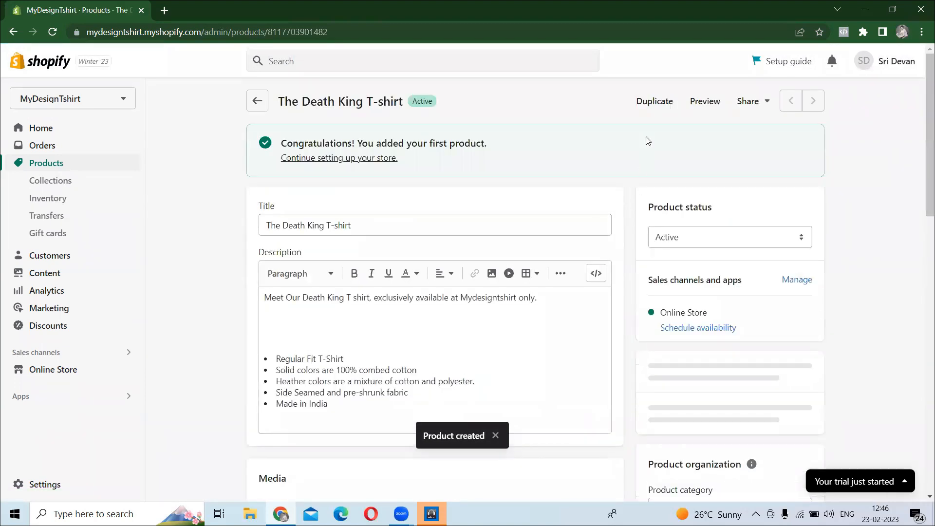
Step: Preview the saved product in the online store and check the L, Xl and XXL size choices
left_click(704, 101)
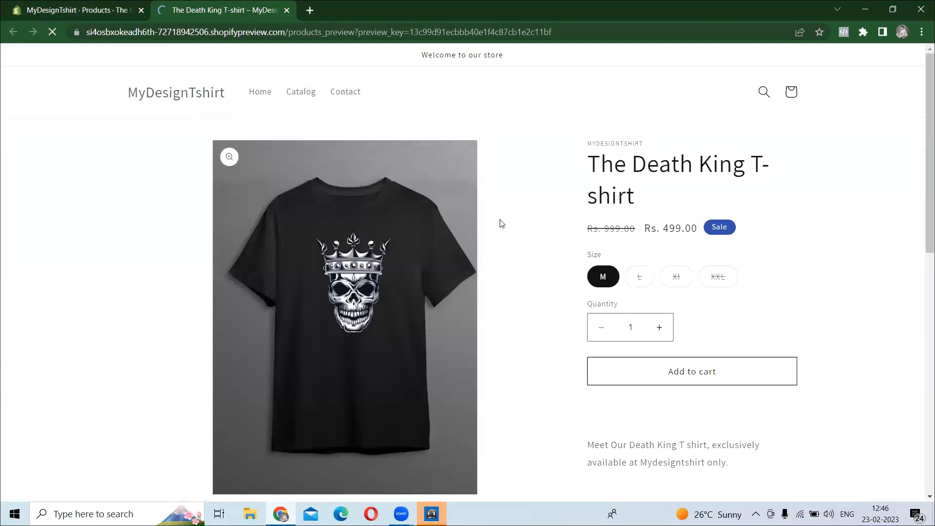
left_click(647, 278)
left_click(680, 277)
left_click(721, 277)
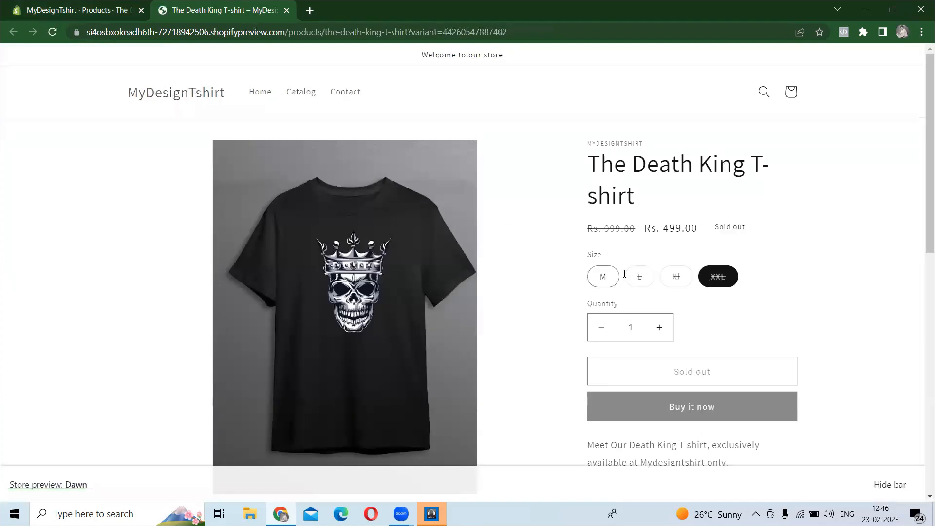
left_click(640, 277)
left_click(677, 277)
left_click(719, 277)
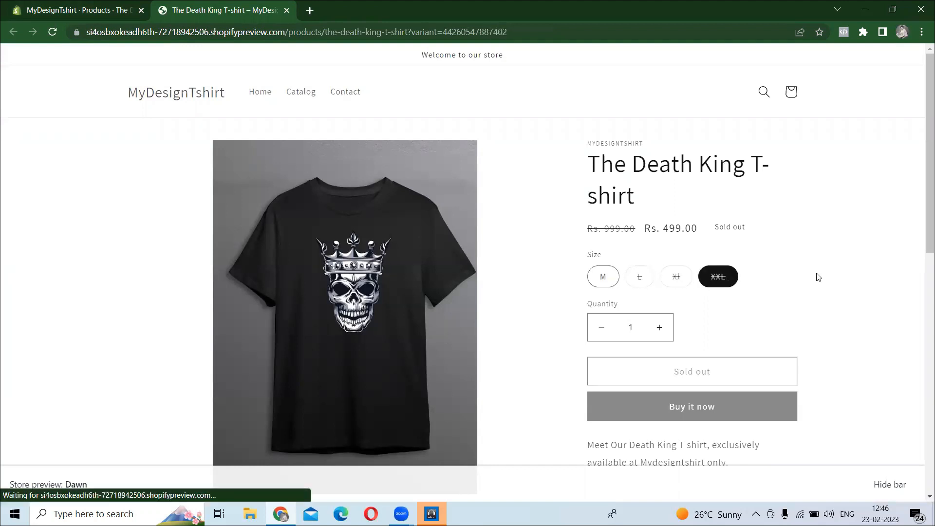
Step: Examine the previewed product description and image, check each size choice again, and select size M
scroll(818, 277, "down", 10)
scroll(633, 331, "up", 1)
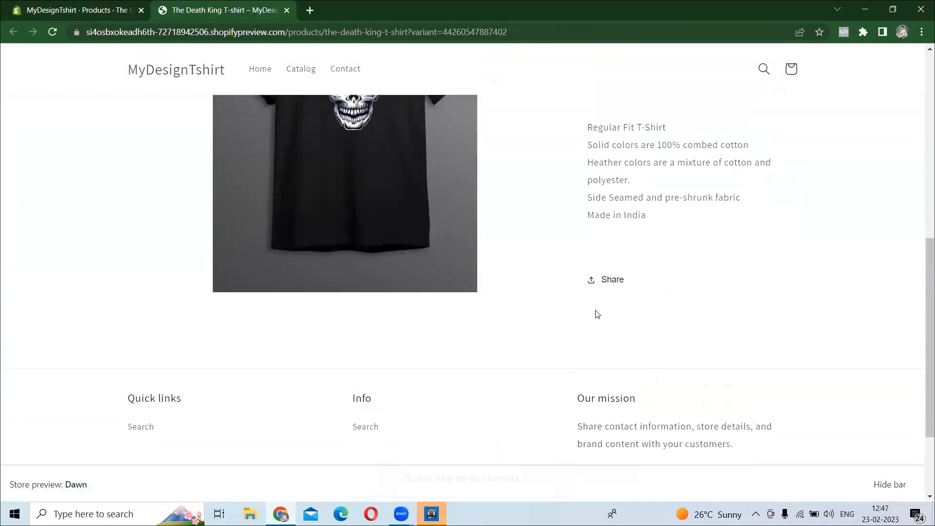
scroll(565, 326, "up", 8)
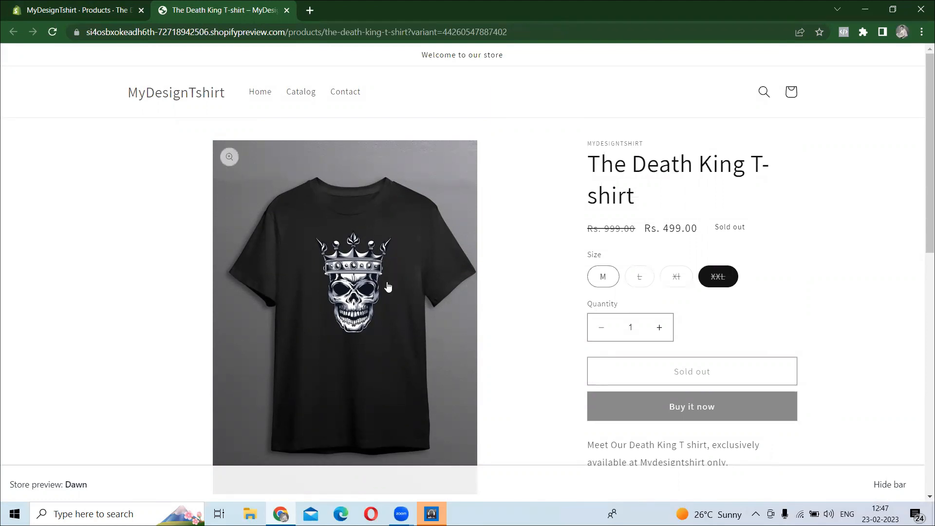
scroll(299, 292, "down", 3)
scroll(300, 292, "up", 3)
left_click(645, 283)
left_click(676, 279)
left_click(718, 277)
left_click(604, 278)
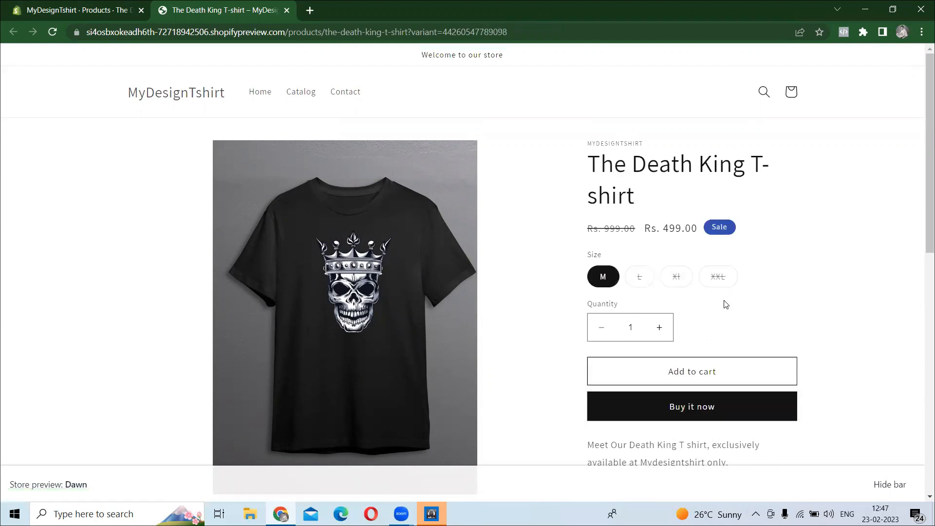
Step: Test the preview's quantity selector for size M by raising the quantity and lowering it back to 1
left_click(658, 328)
left_click(658, 328)
left_click(659, 329)
left_click(597, 327)
left_click(597, 327)
left_click(598, 328)
Step: Examine the preview page from the description down to the email signup footer, and return to the product's admin page
scroll(785, 357, "down", 5)
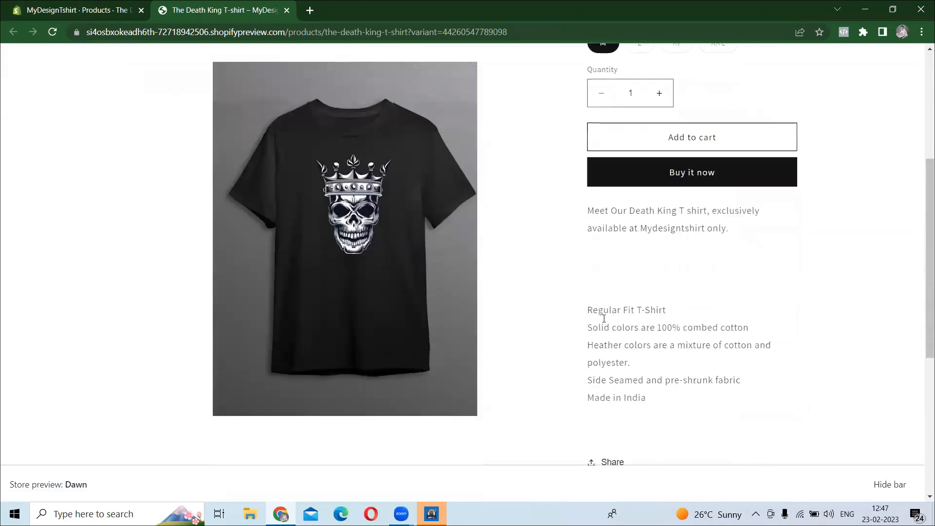
scroll(617, 299, "down", 6)
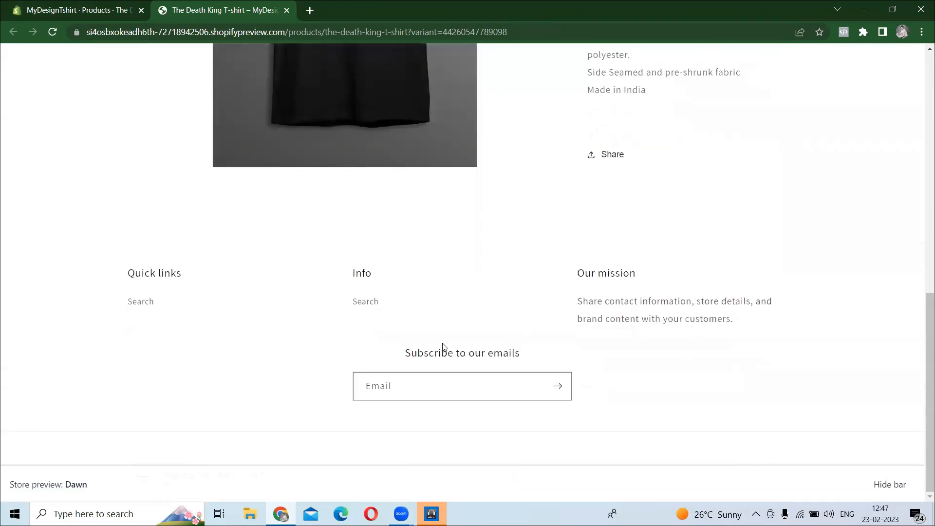
scroll(442, 347, "up", 7)
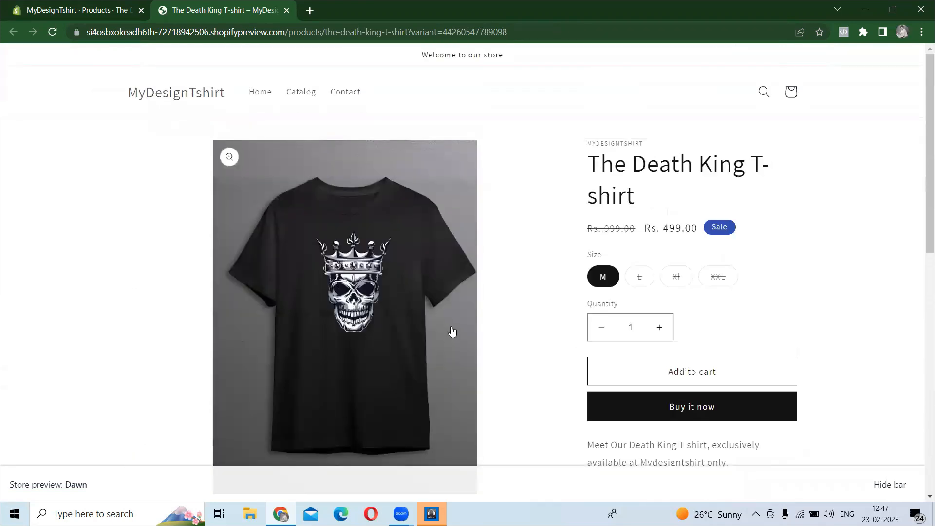
left_click(69, 9)
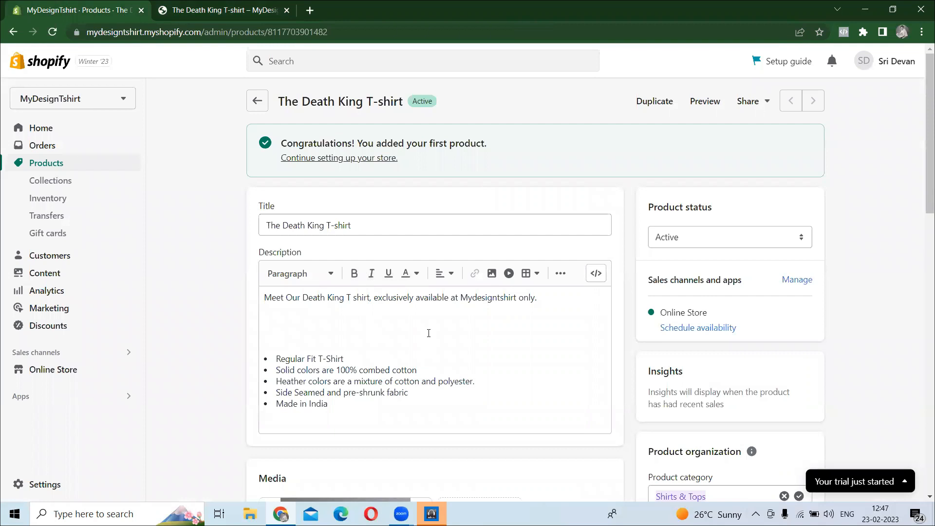
scroll(428, 333, "down", 1)
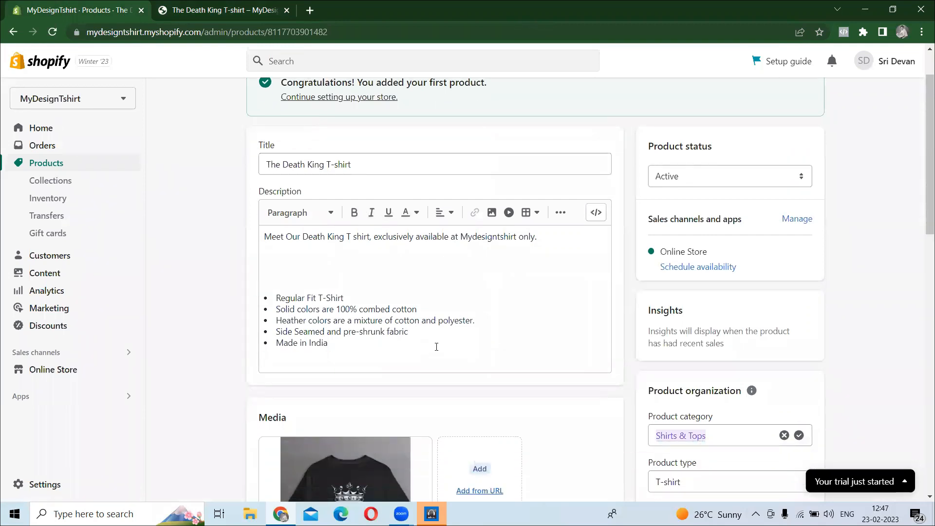